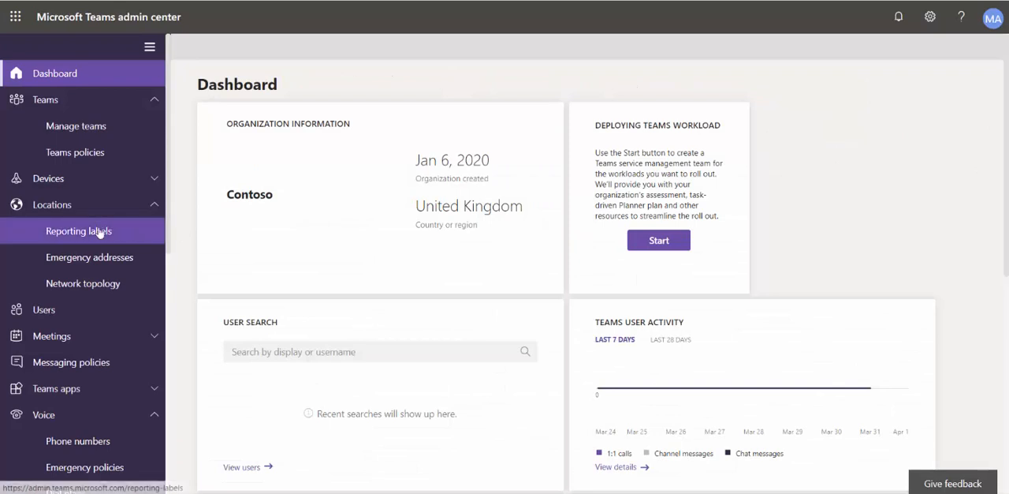
Upload BVDemo.csv as the locations data for the organization's reporting labels
left_click(98, 231)
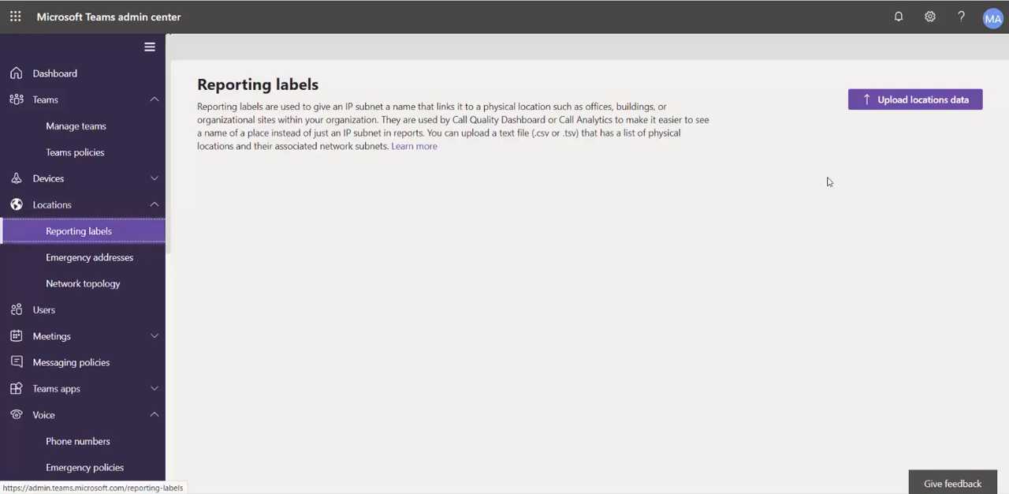
left_click(882, 103)
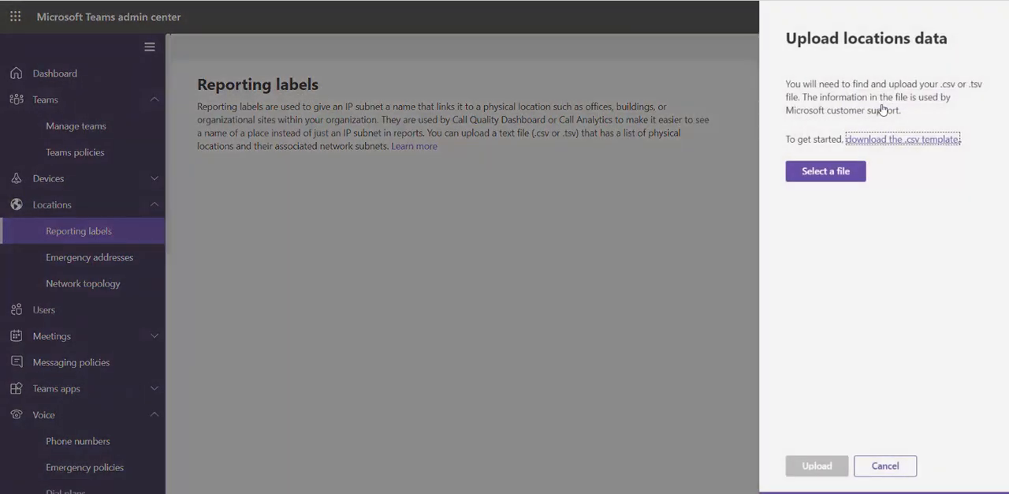
left_click(851, 173)
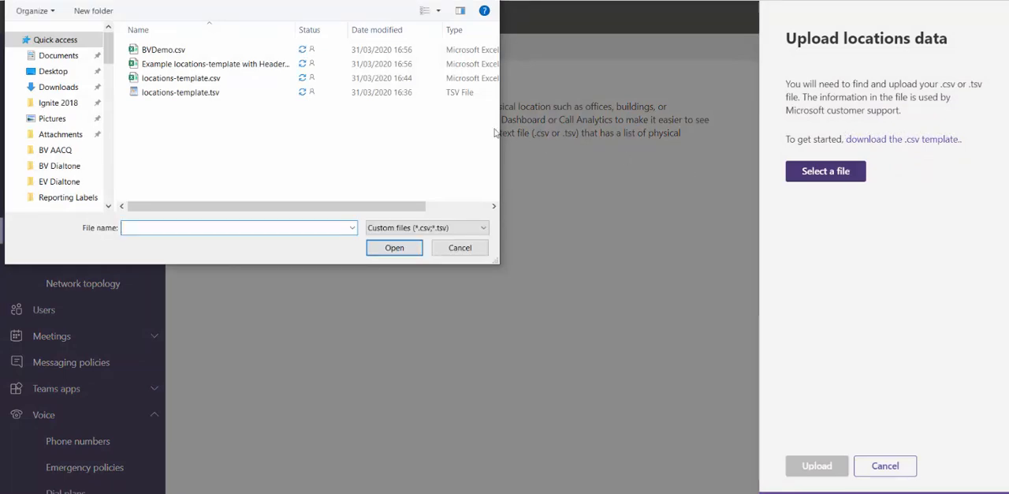
left_click(166, 49)
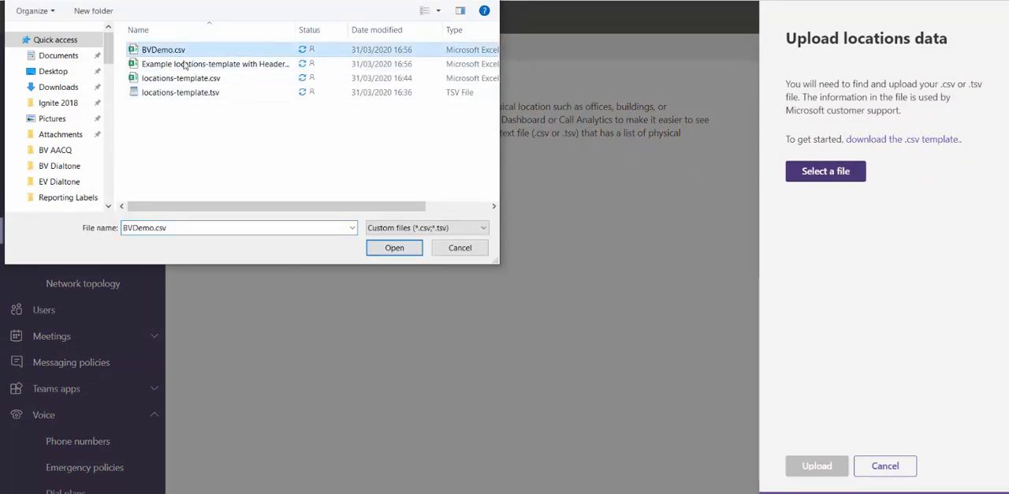
left_click(386, 252)
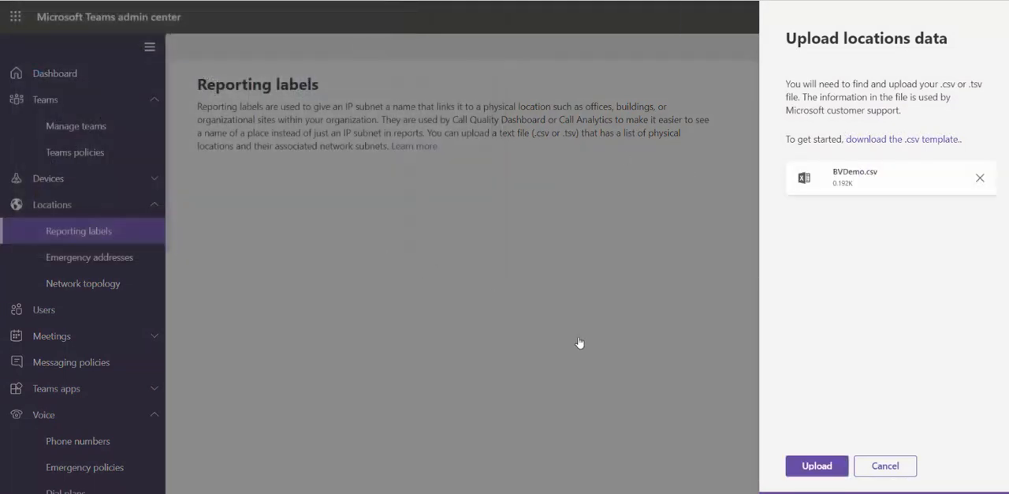
left_click(806, 463)
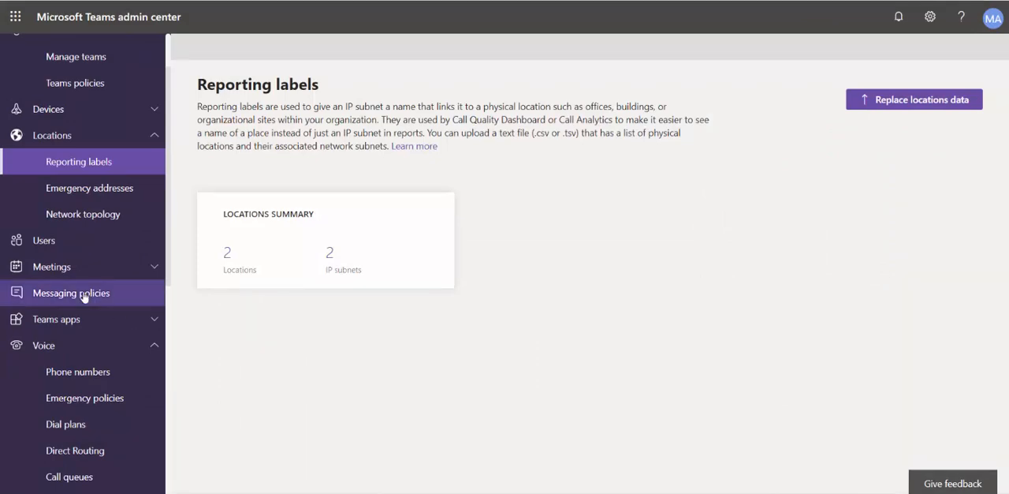
Open the voice settings of the user who has a phone number assigned and go to Group call pickup
left_click(41, 245)
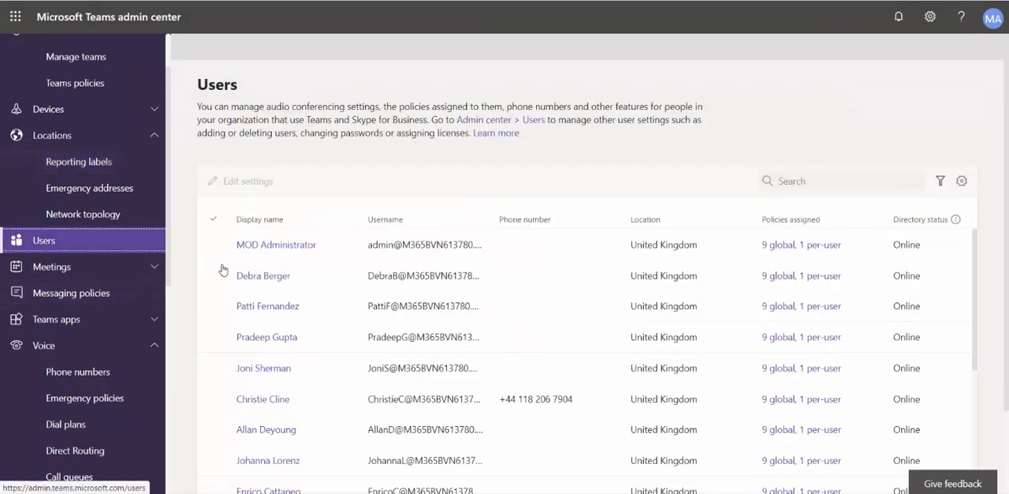
left_click(258, 399)
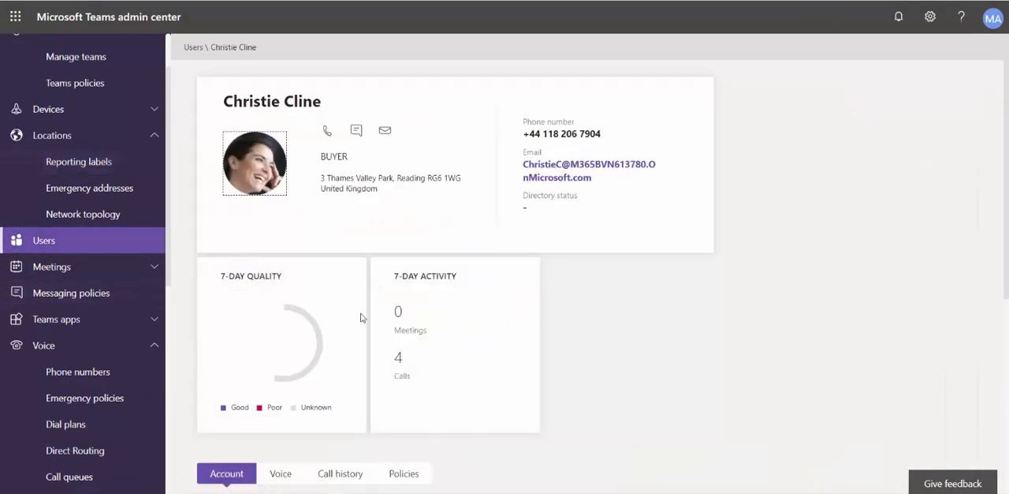
scroll(364, 316, "down", 2)
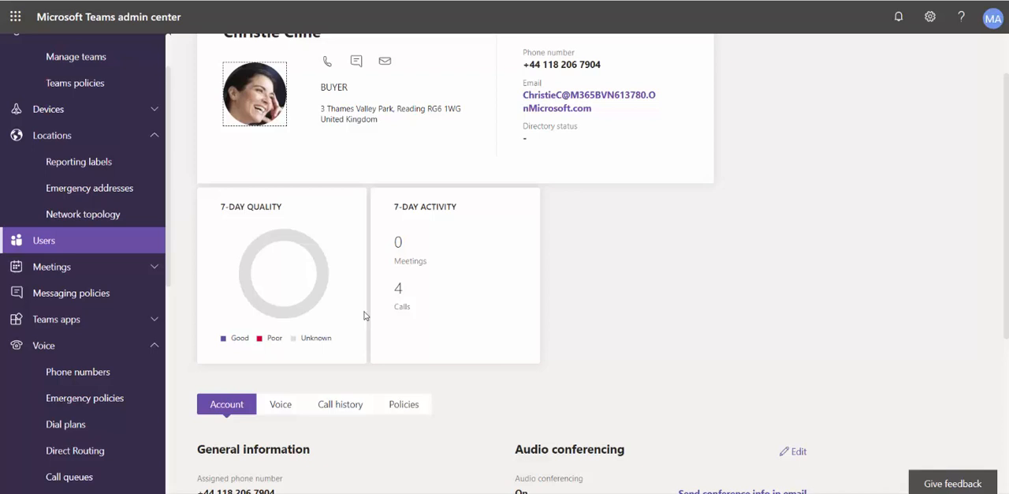
left_click(283, 405)
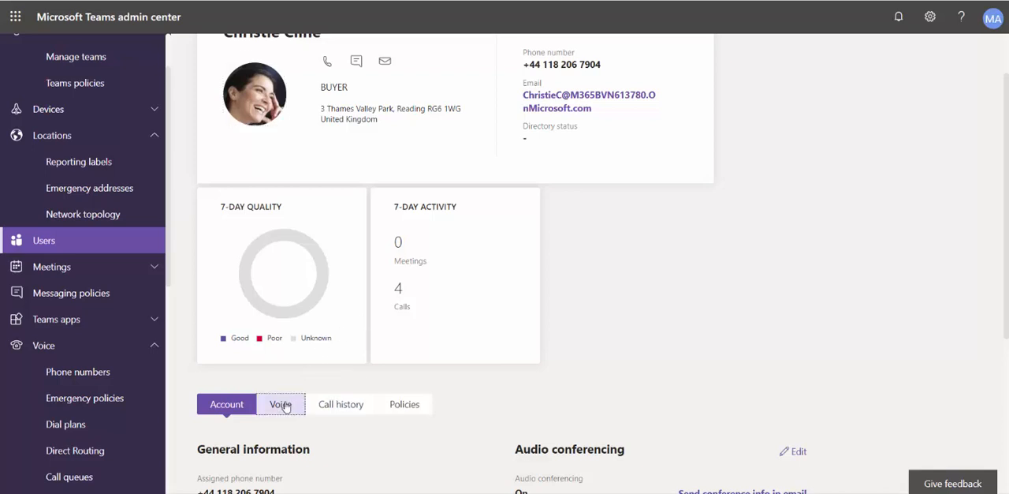
scroll(285, 405, "down", 4)
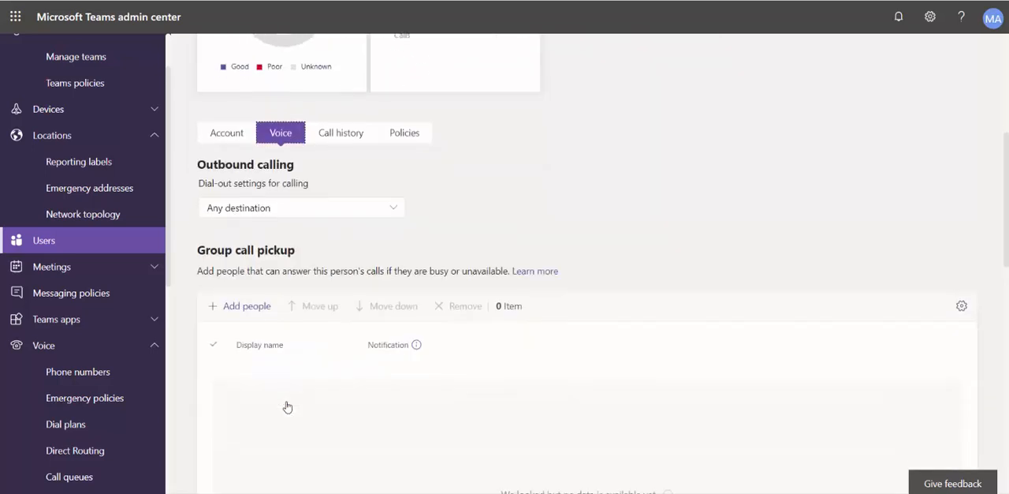
scroll(287, 406, "down", 2)
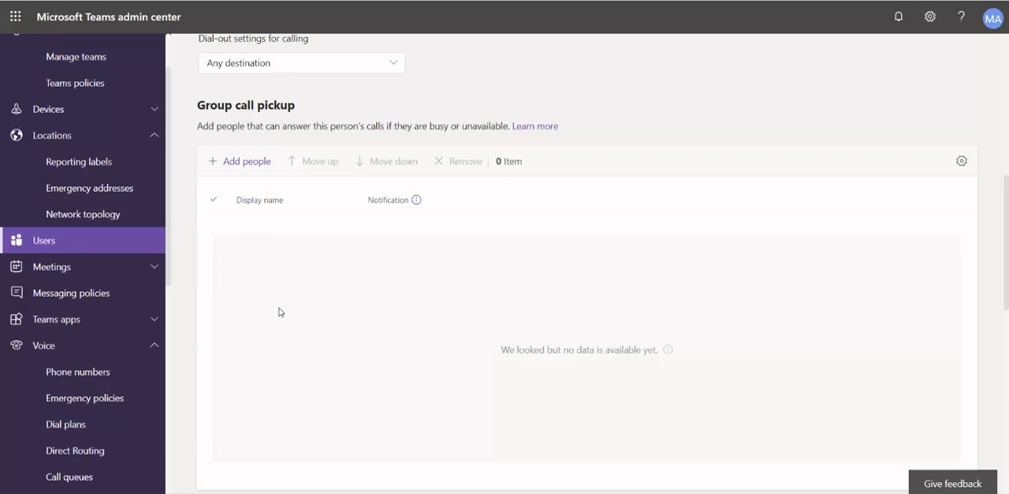
Add two colleagues, searched by first name, to the user's group call pickup list and apply the change
left_click(241, 171)
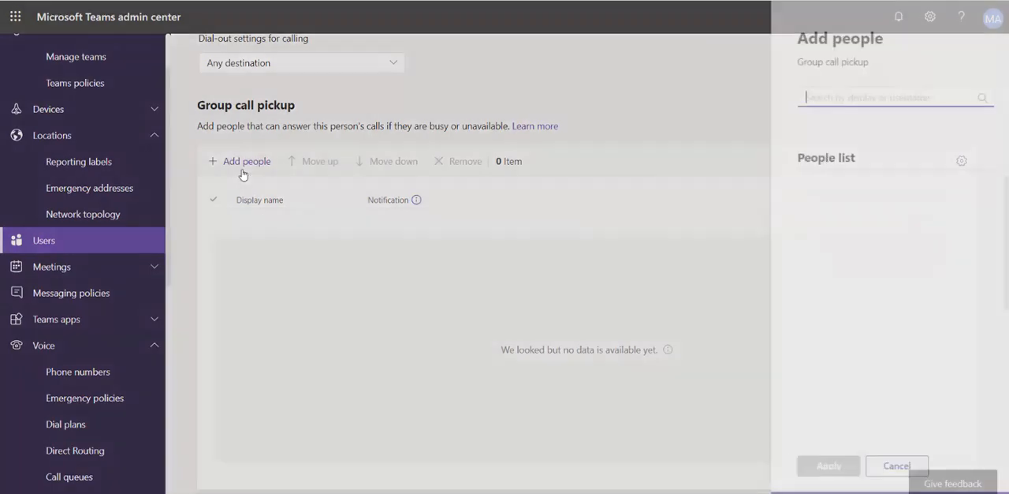
type("adel")
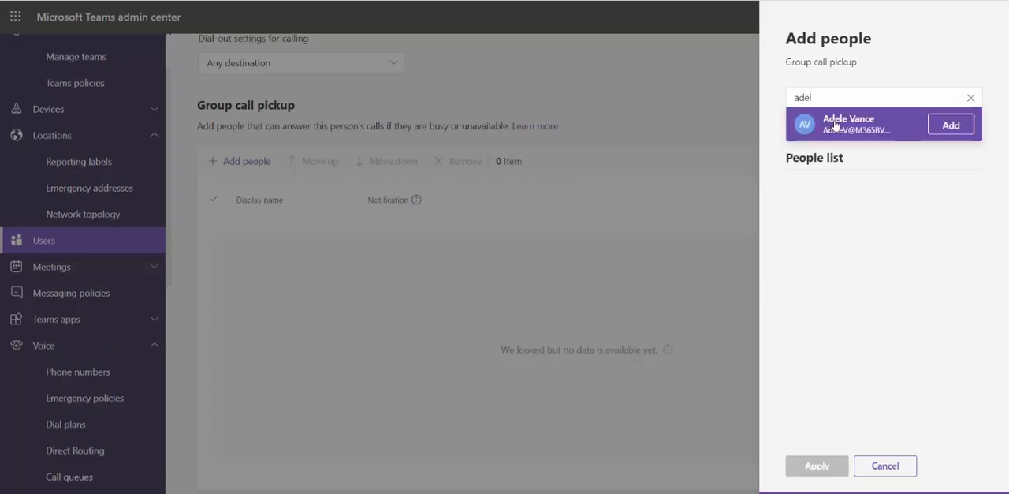
left_click(956, 126)
left_click(853, 99)
left_click_drag(853, 99, 788, 101)
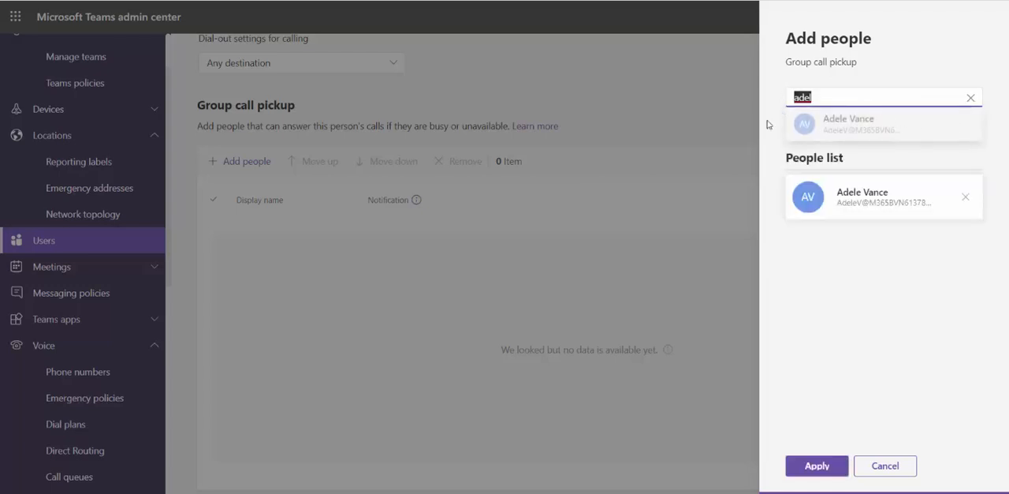
type("alex")
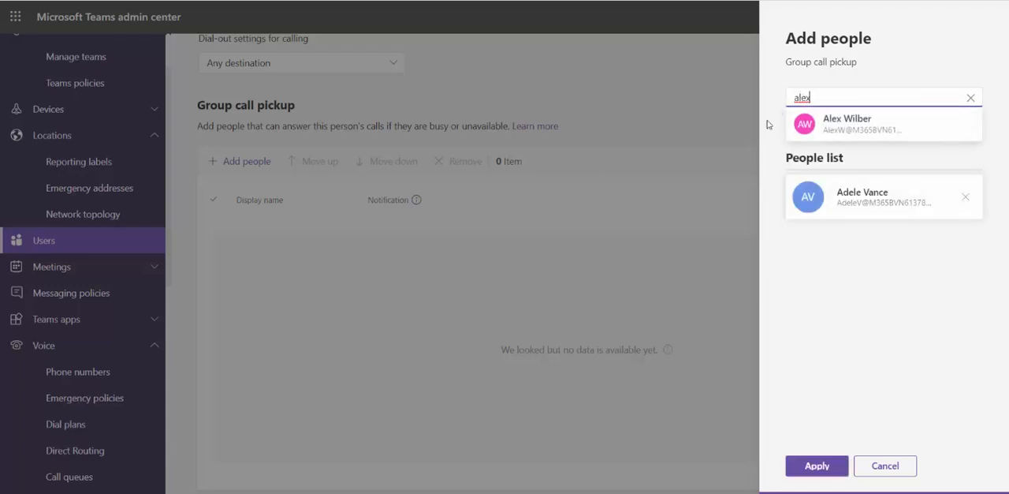
left_click(939, 129)
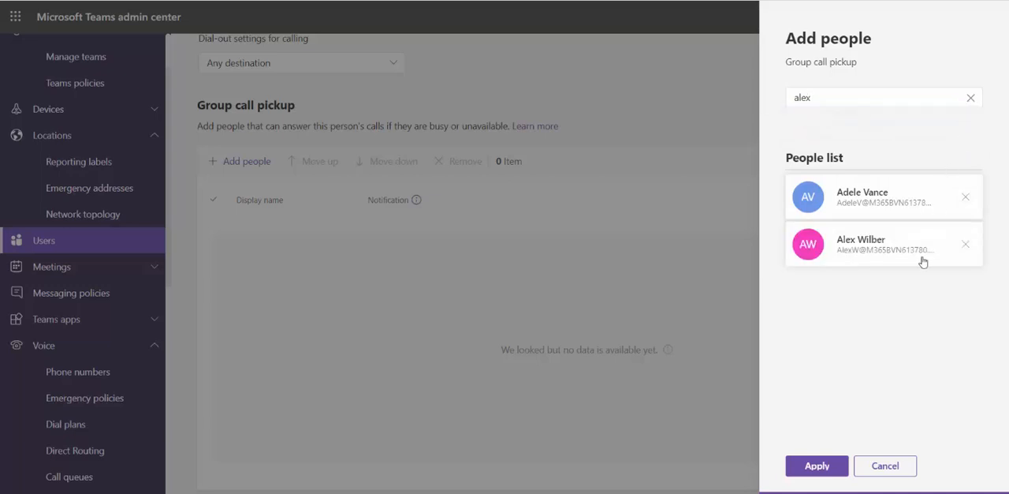
left_click(830, 465)
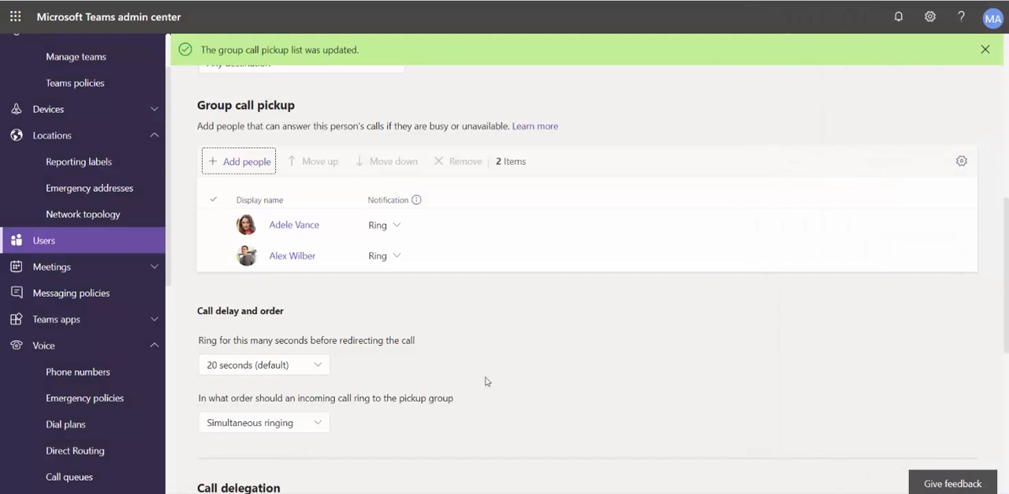
Set the call pickup redirect delay to 10 seconds and review the pickup group's ringing order options
left_click(323, 366)
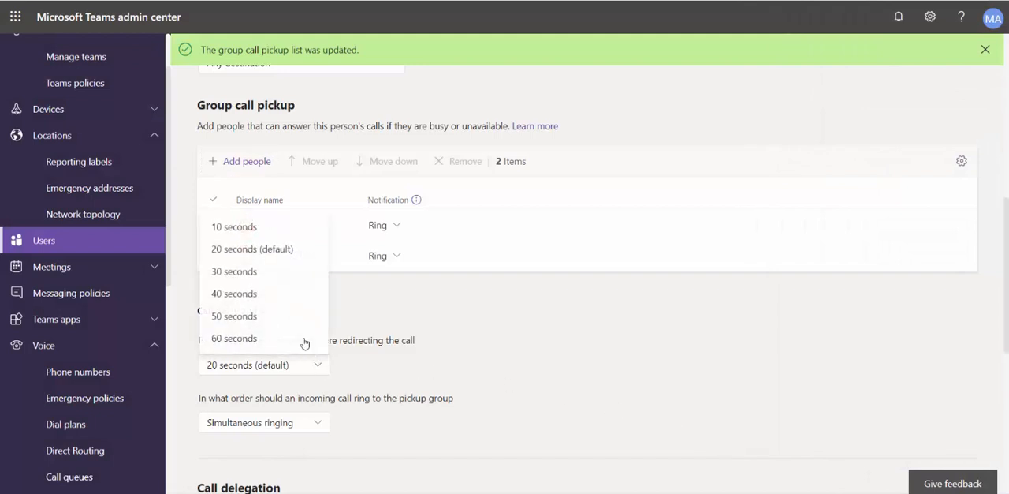
left_click(257, 234)
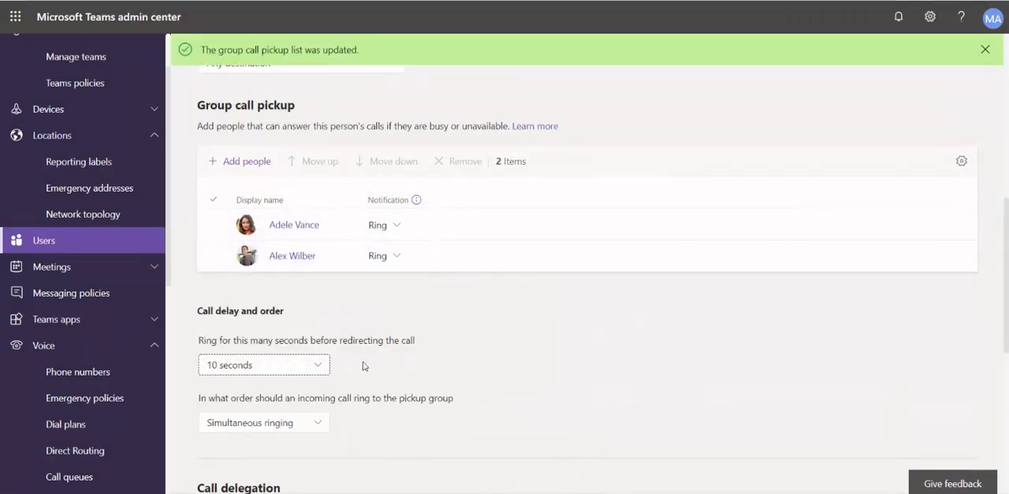
left_click(318, 423)
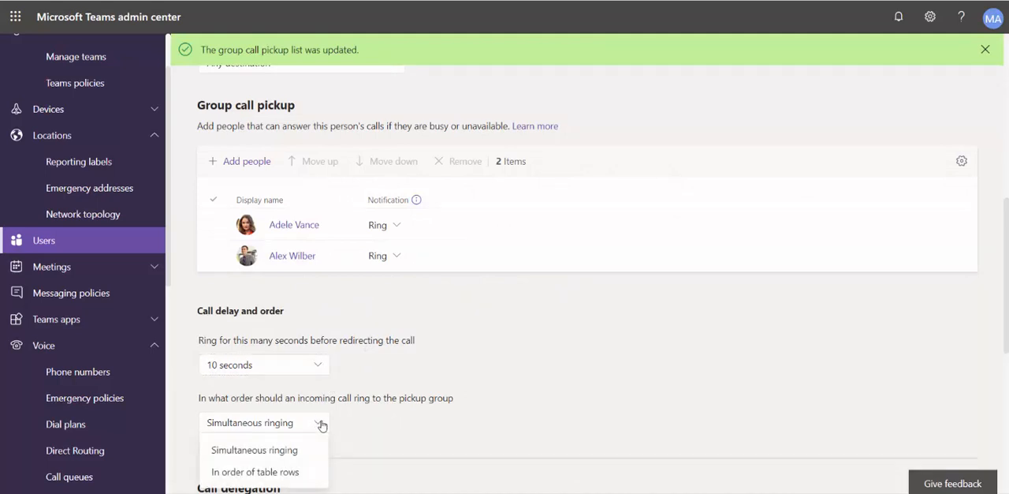
left_click(354, 422)
Add one colleague as the user's call delegate, apply it, and review the available delegate permissions
scroll(354, 421, "down", 5)
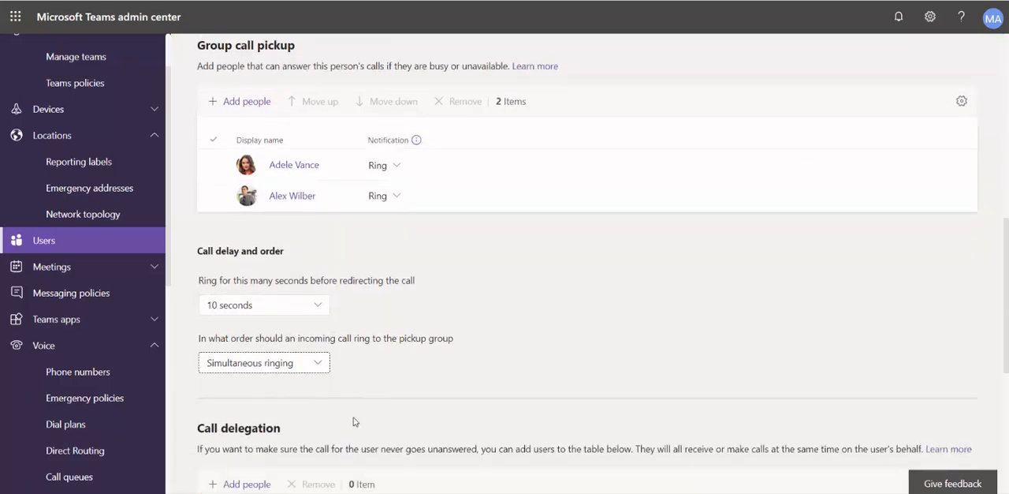
scroll(354, 422, "down", 2)
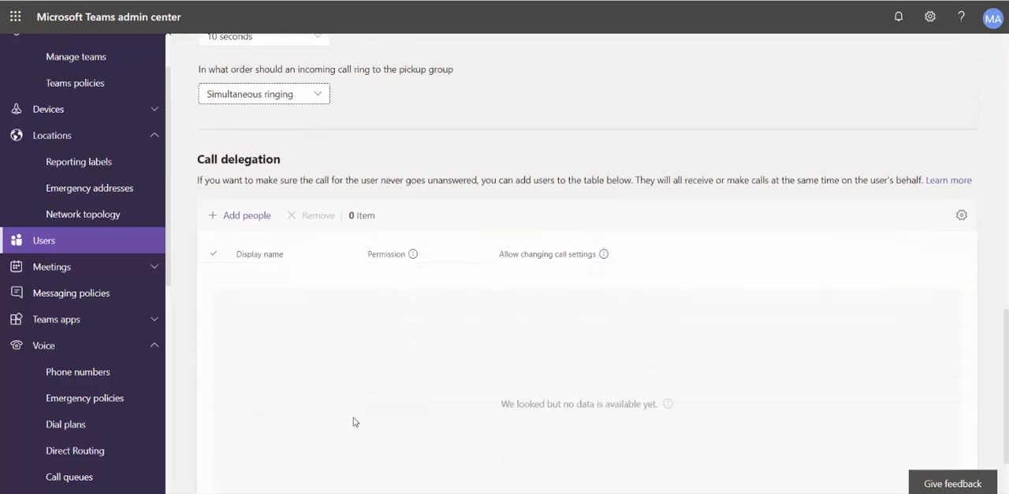
left_click(241, 197)
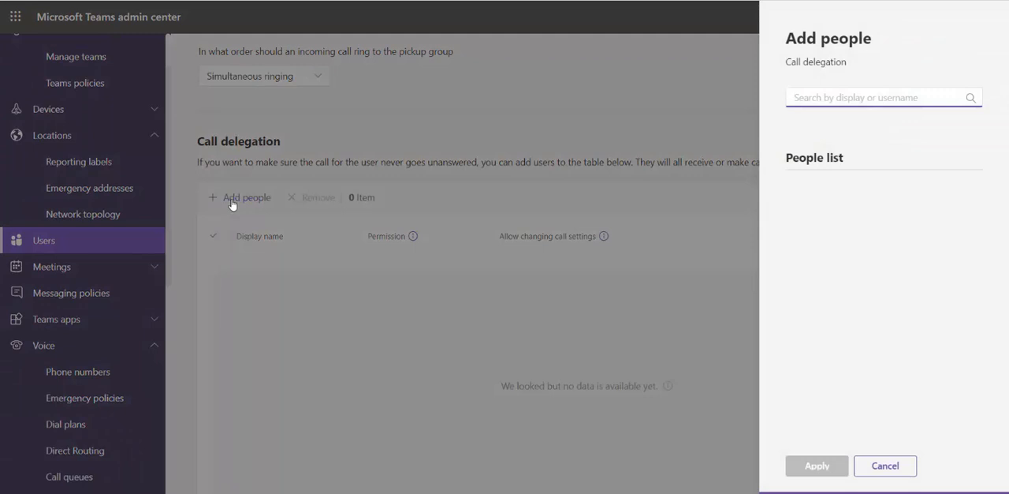
type("meg")
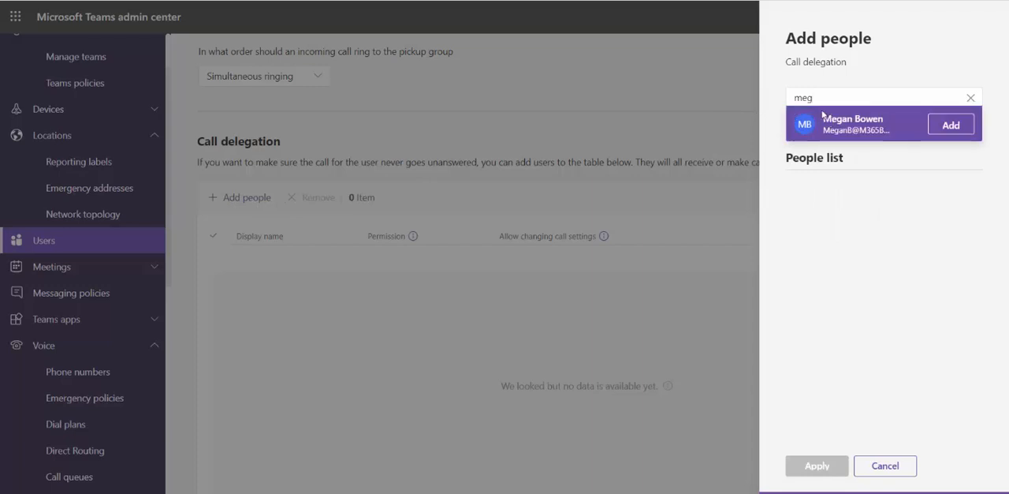
left_click(939, 131)
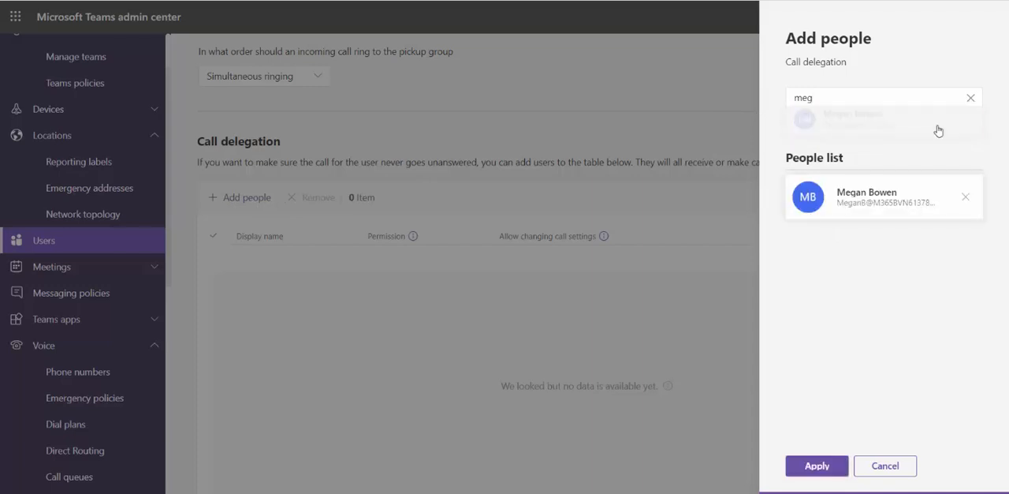
left_click(801, 471)
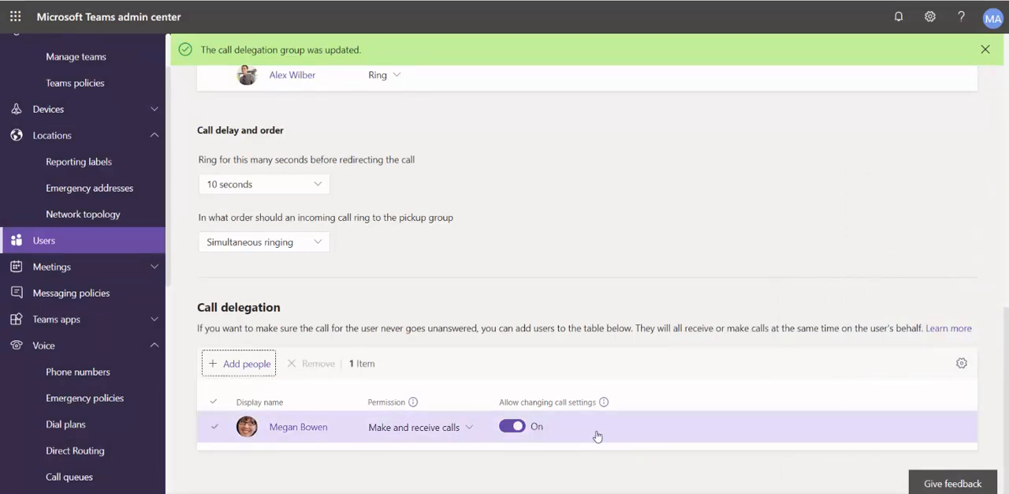
left_click(462, 430)
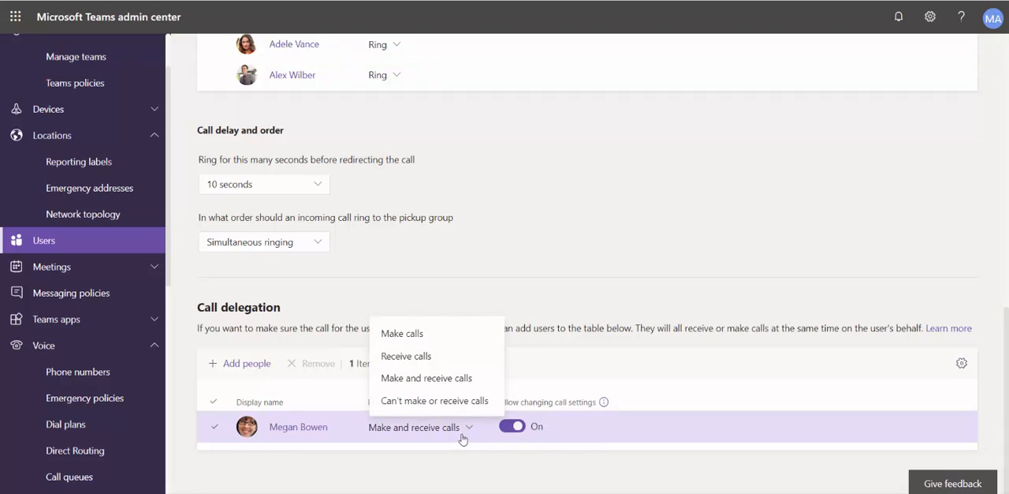
left_click(464, 443)
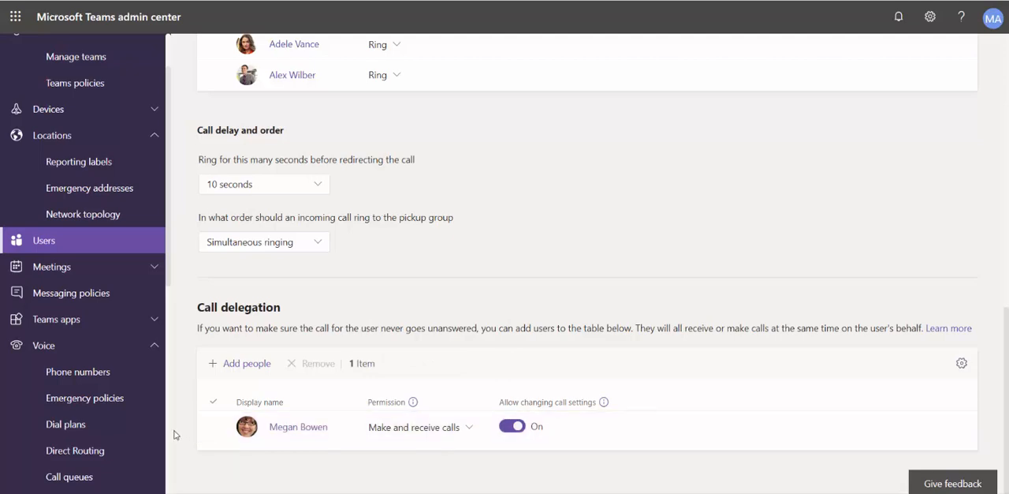
Turn on Allow call park in the Global (Org-wide default) call park policy and save it
scroll(84, 315, "down", 4)
left_click(85, 251)
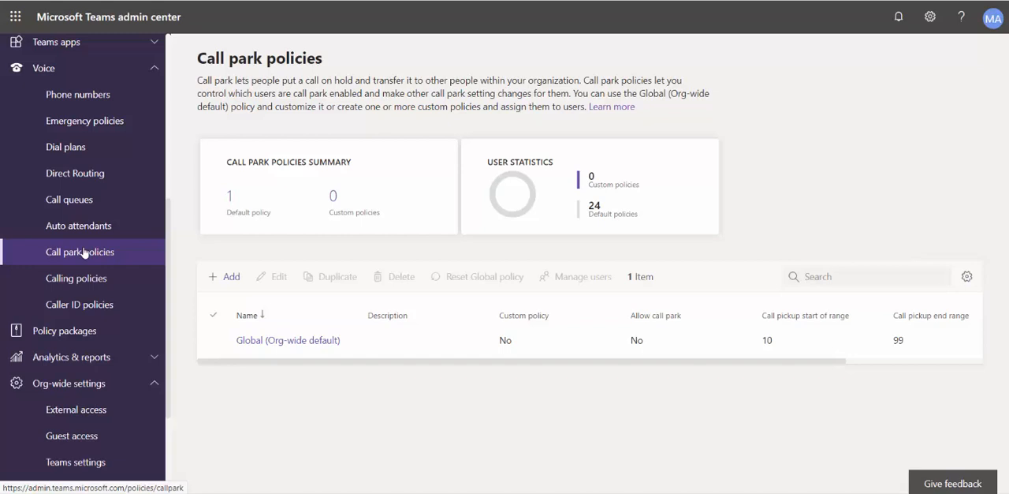
left_click(255, 339)
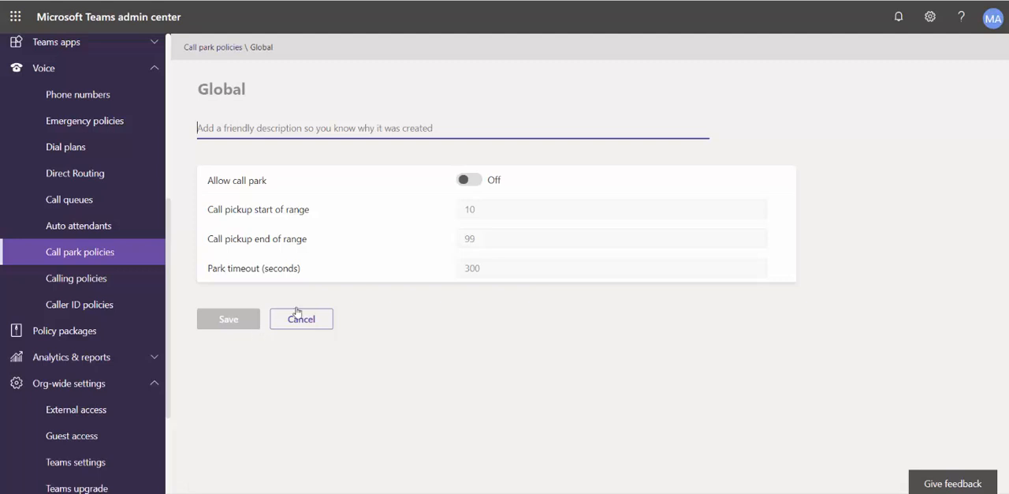
left_click(470, 179)
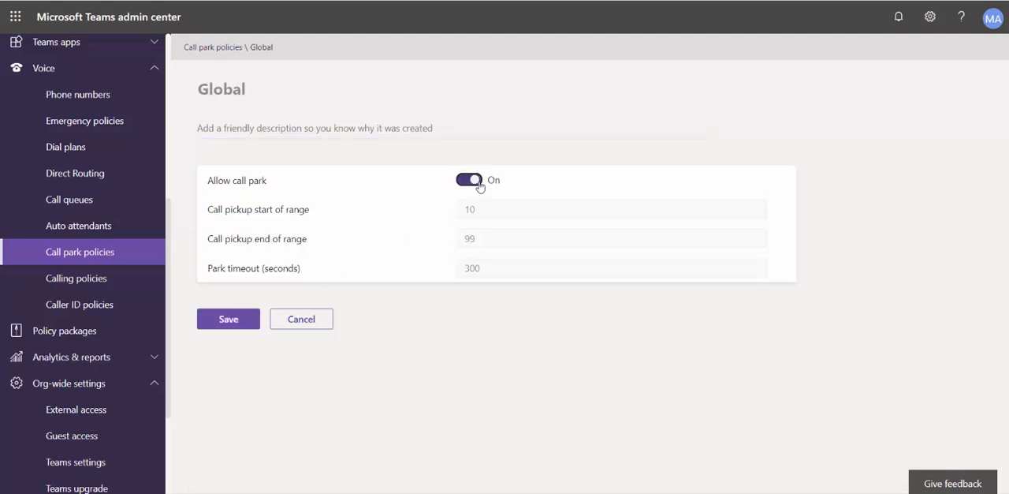
left_click(230, 319)
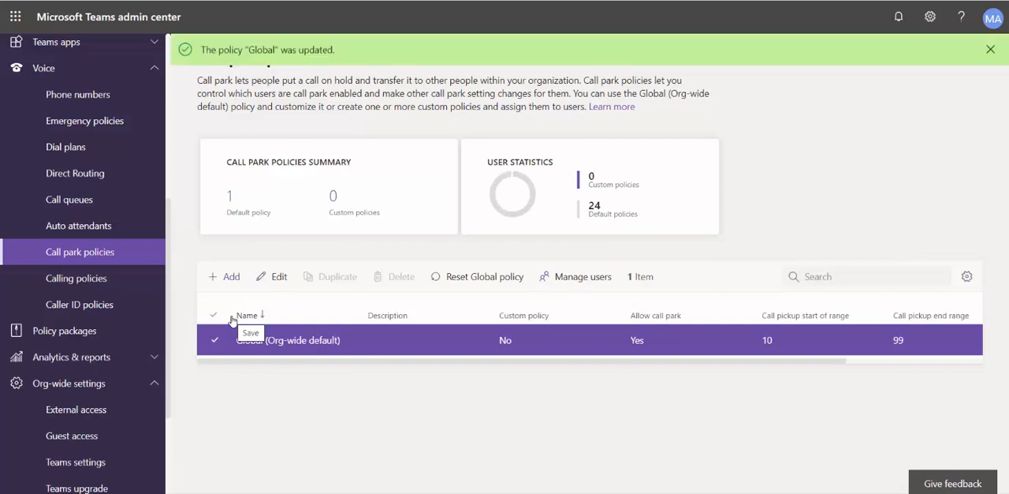
Open the Global (Org-wide default) calling policy to view its settings
left_click(103, 281)
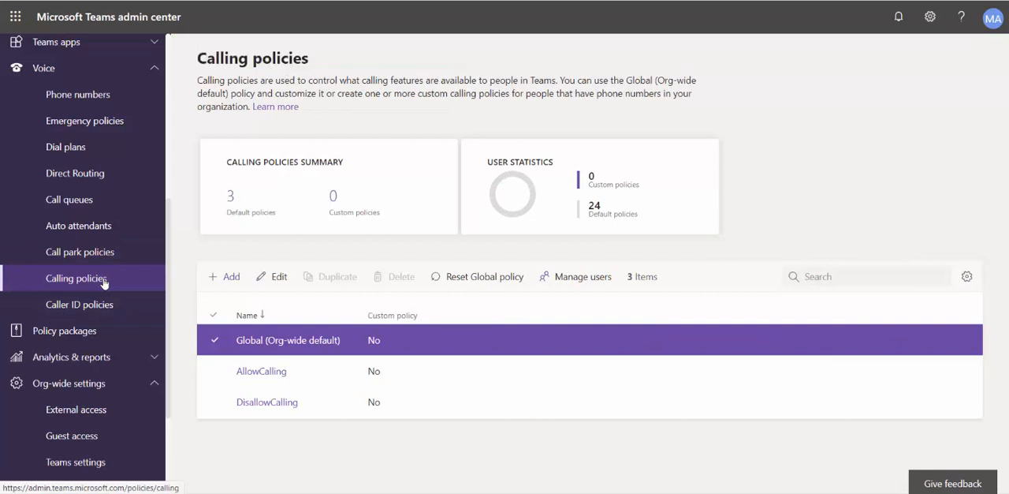
left_click(249, 342)
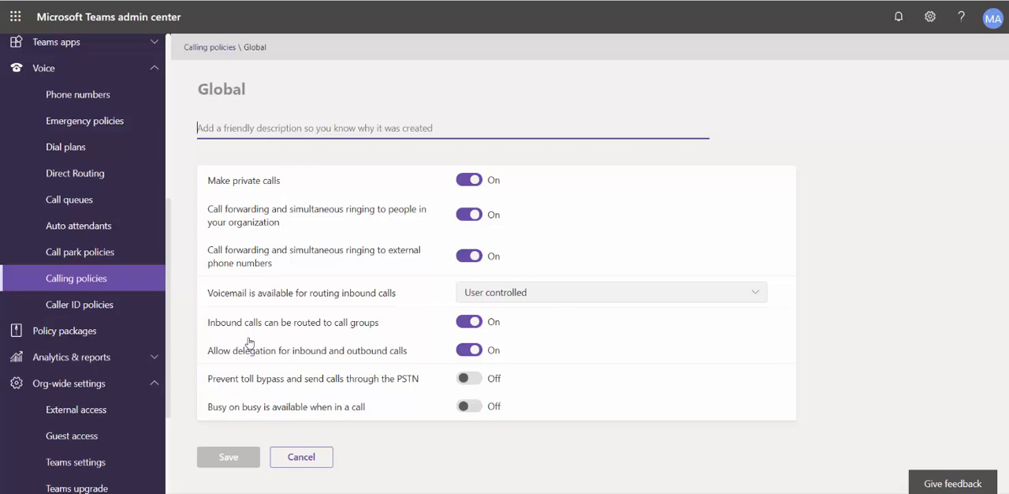
In the Global (Org-wide default) caller ID policy, try replacing the caller ID with a service number and review the available numbers
left_click(114, 310)
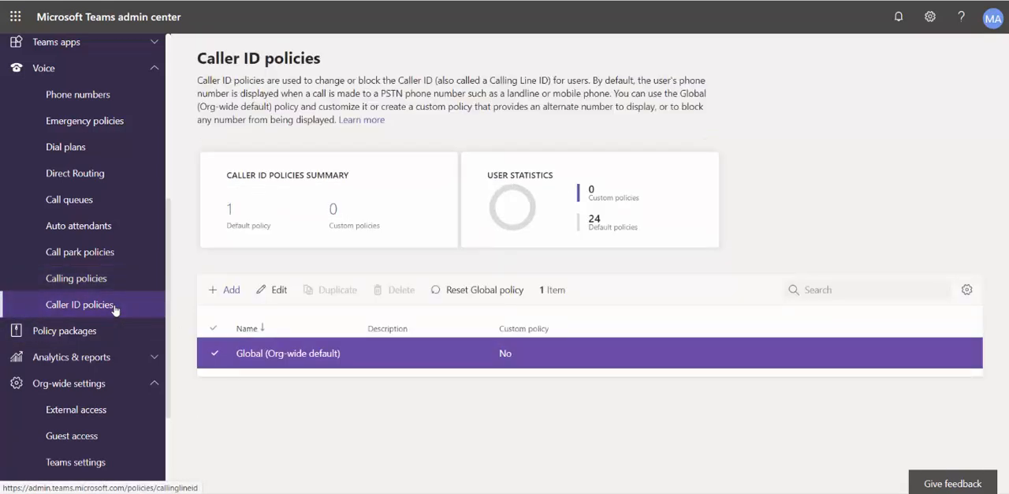
left_click(243, 355)
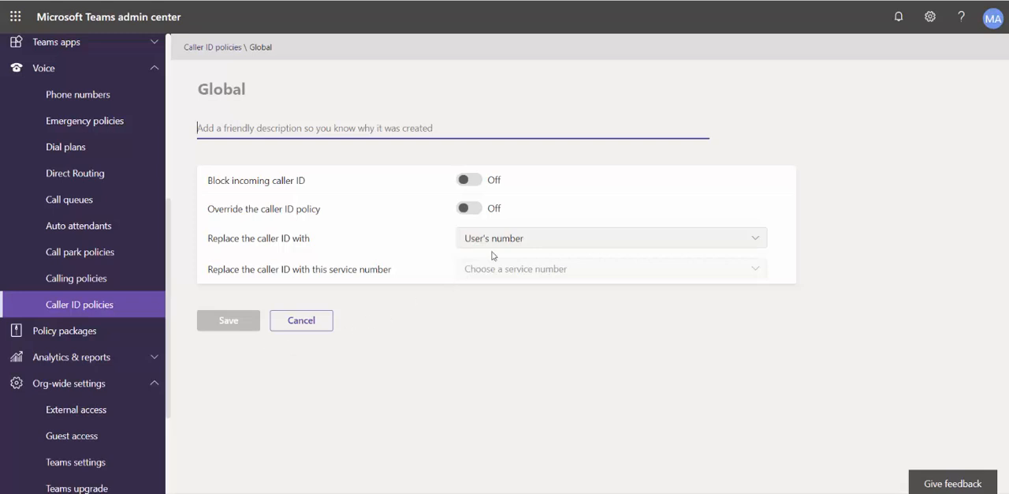
left_click(514, 239)
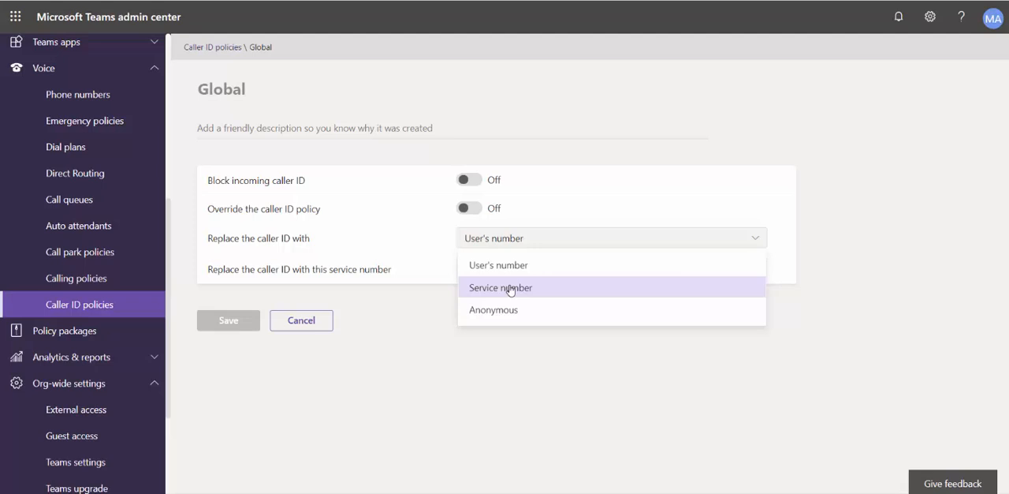
left_click(510, 289)
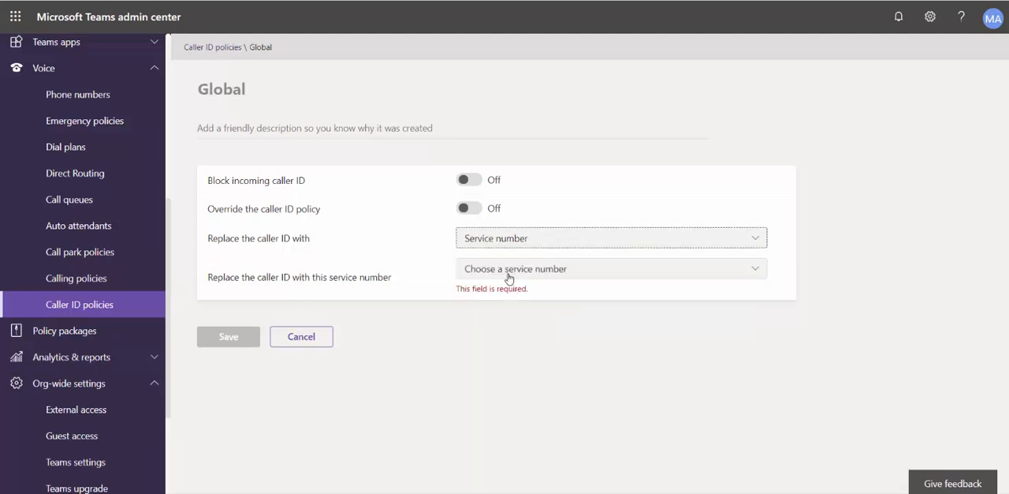
left_click(510, 273)
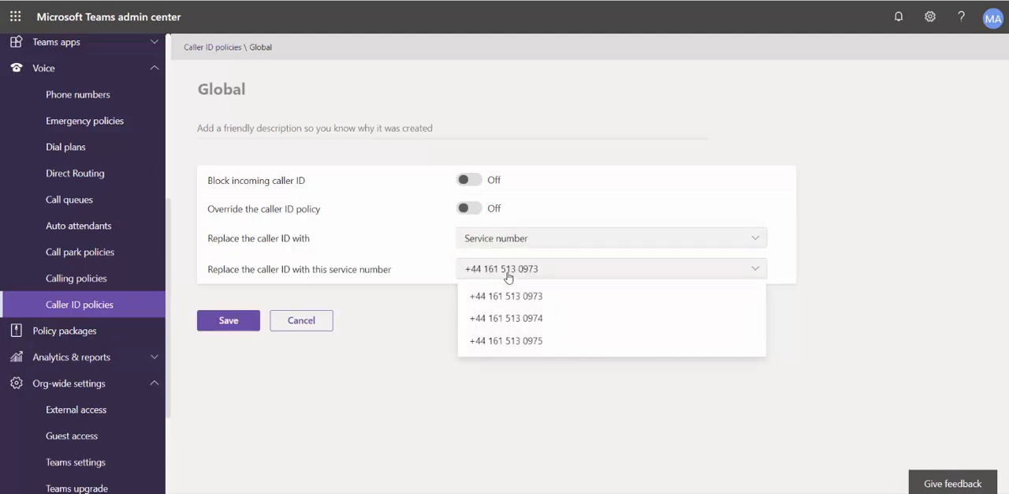
left_click(509, 274)
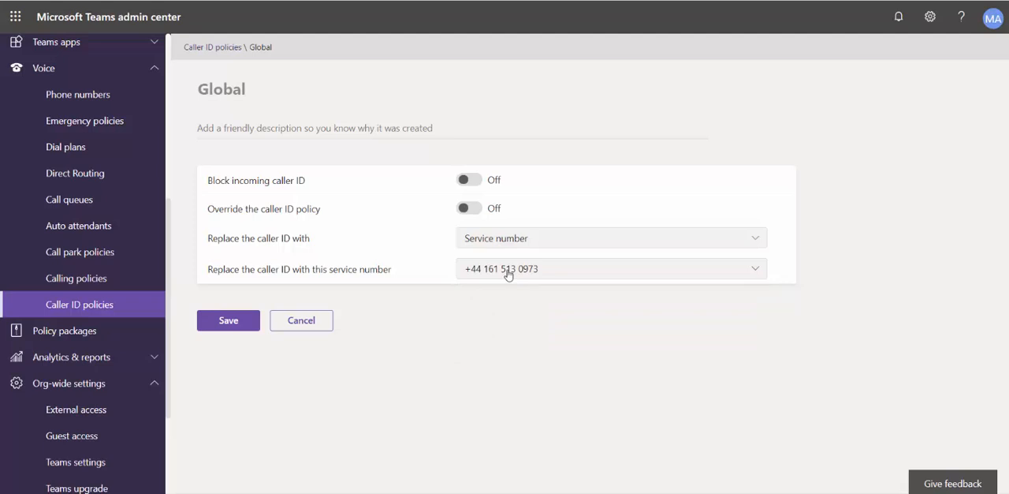
Set the caller ID replacement back to User's number and cancel editing the policy
left_click(504, 238)
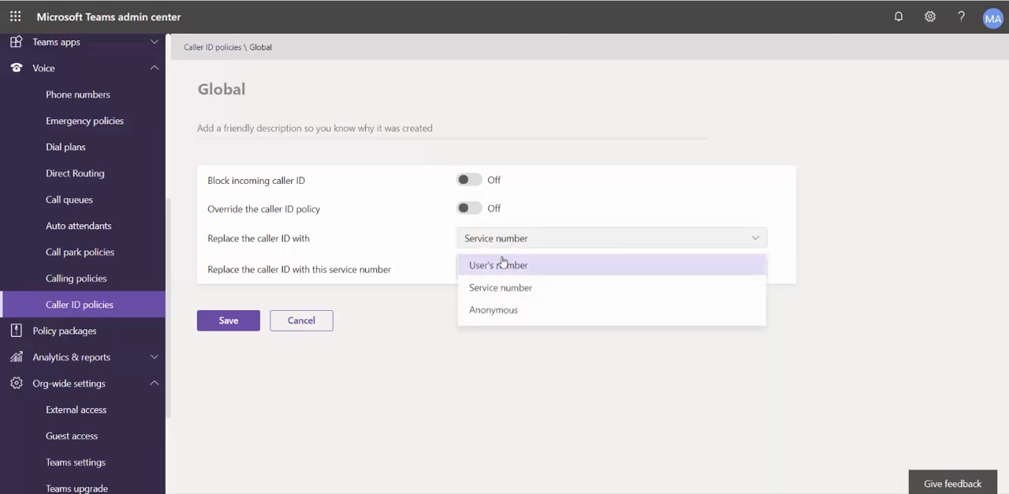
left_click(502, 265)
left_click(314, 320)
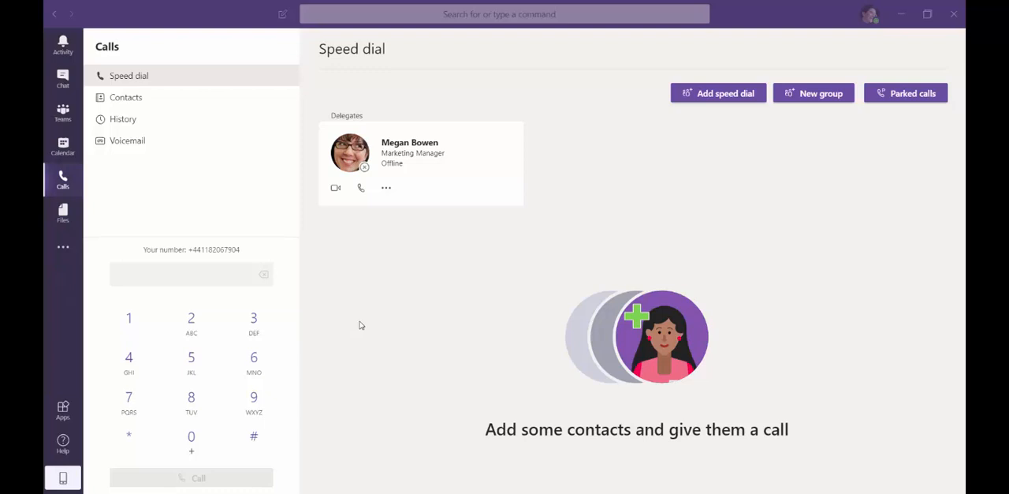
Switch to the user's Teams client and review the existing delegate's permissions in the delegate settings, leaving without changes
left_click(868, 17)
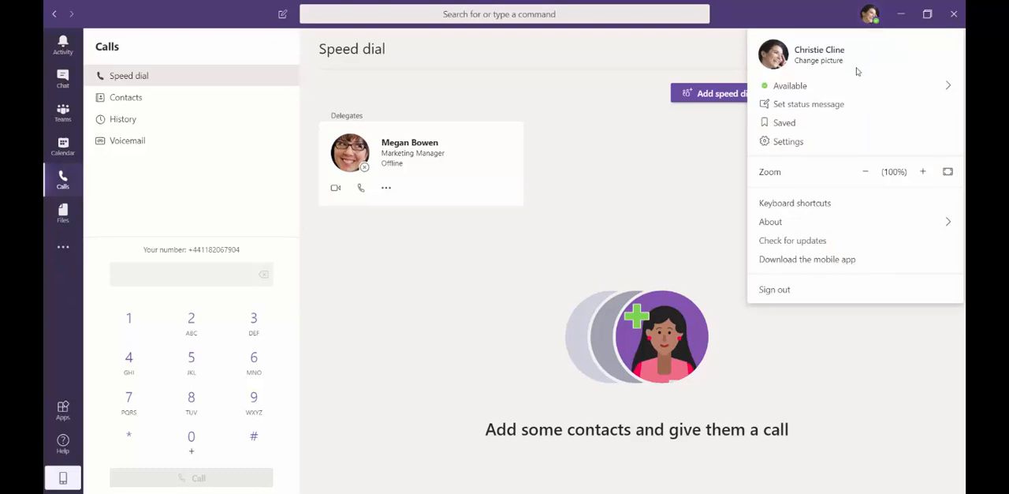
left_click(793, 141)
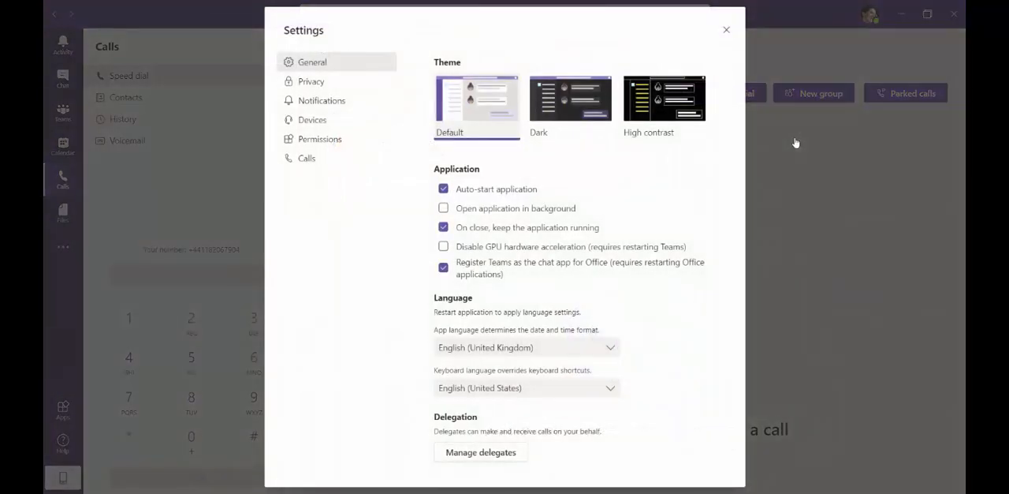
left_click(502, 455)
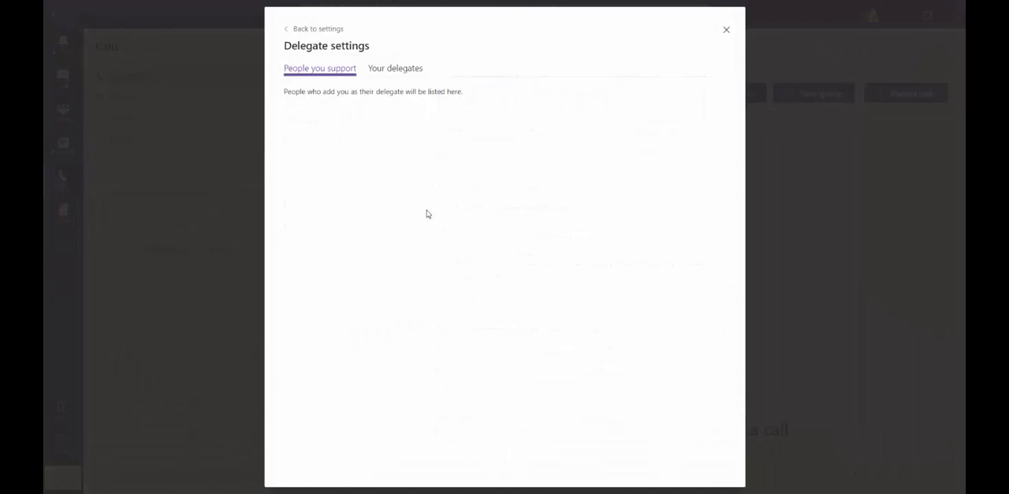
left_click(411, 70)
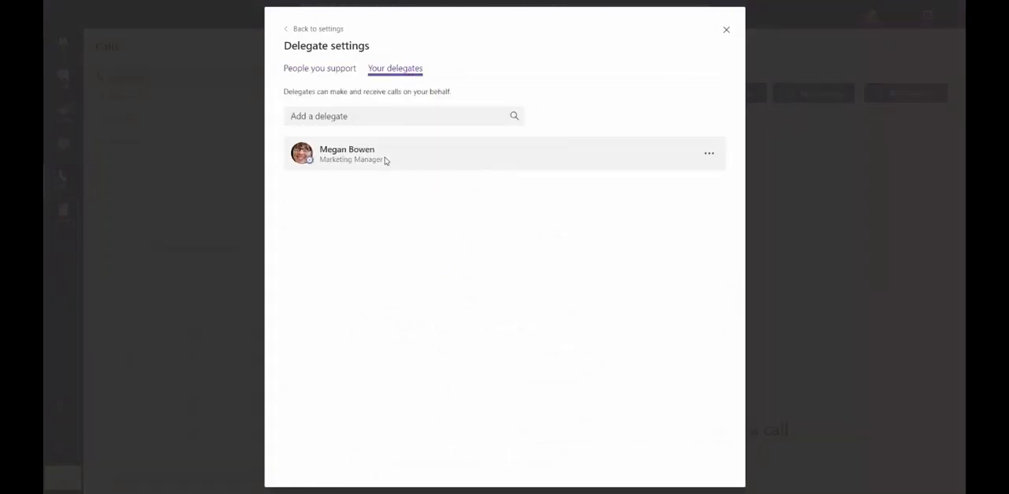
left_click(709, 155)
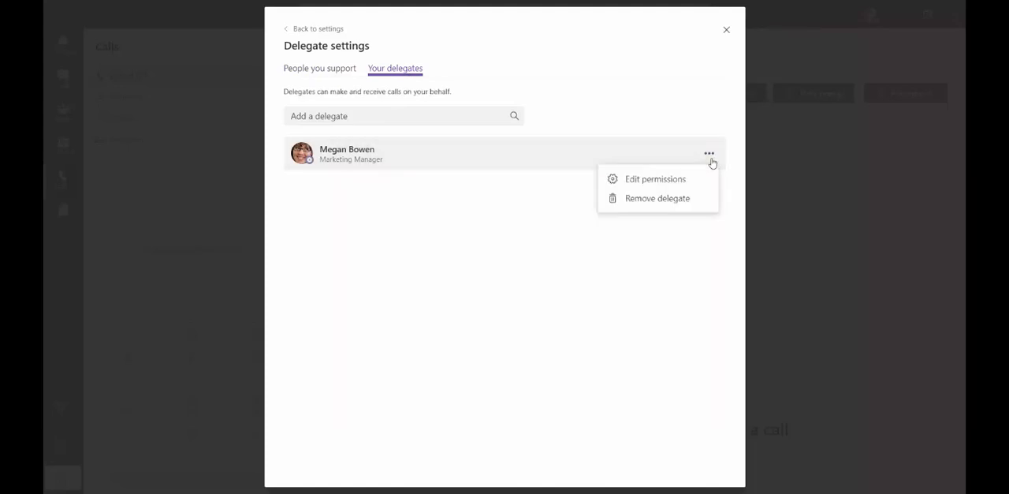
left_click(667, 181)
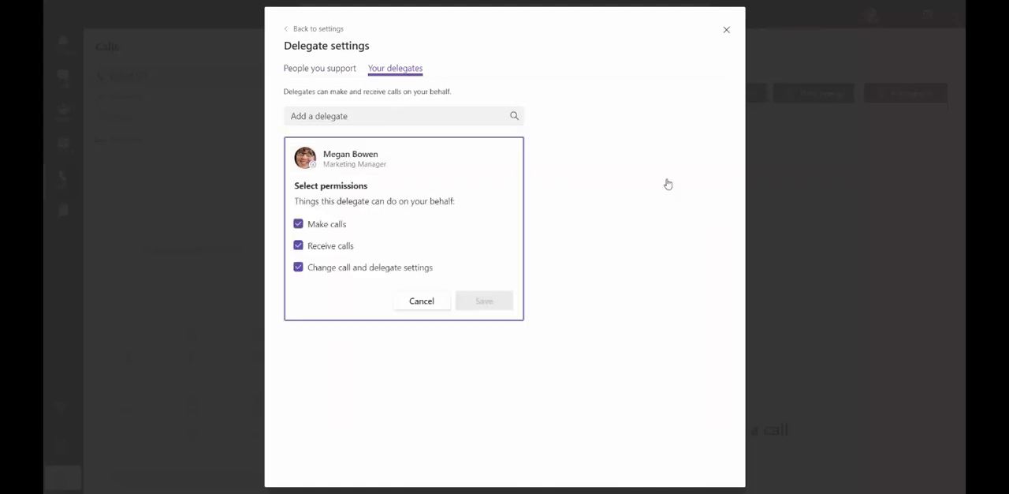
left_click(426, 307)
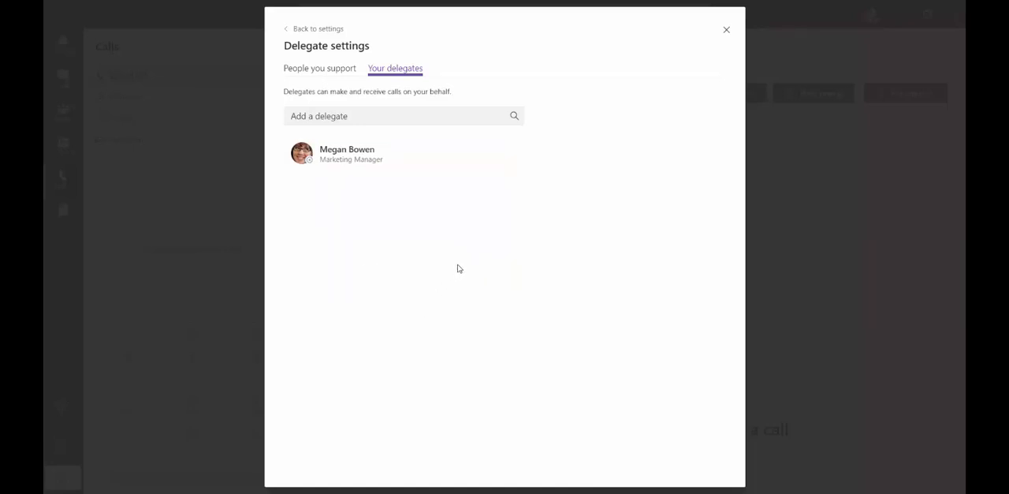
left_click(301, 29)
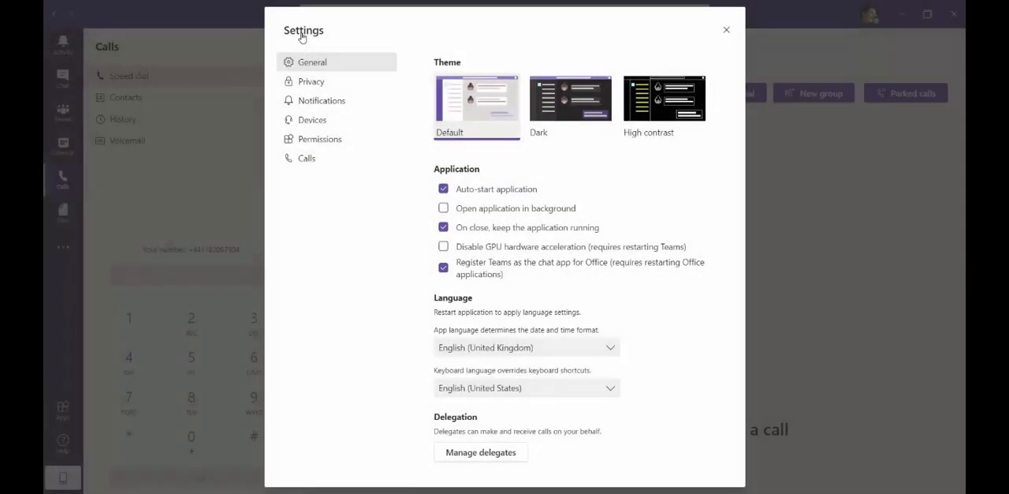
Review the Also ring and If unanswered options in the user's call answering rules
left_click(307, 158)
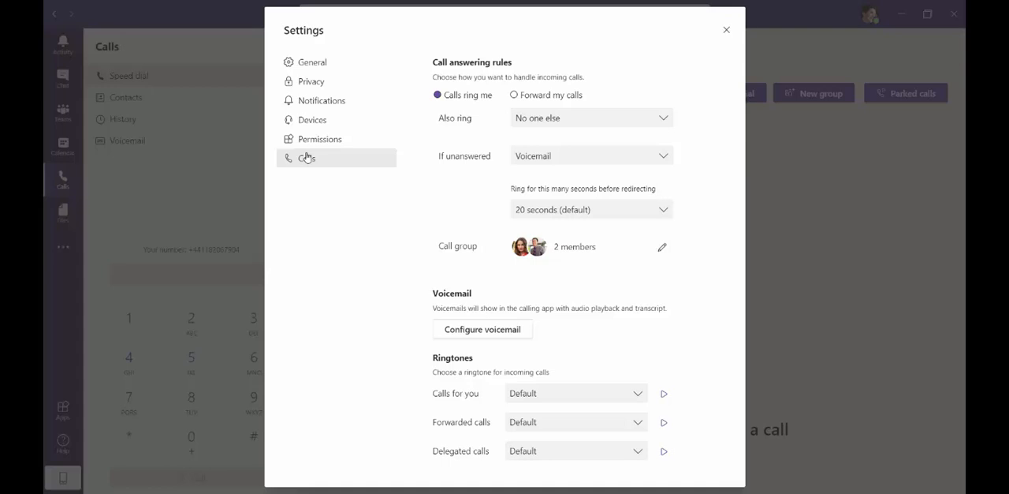
left_click(537, 118)
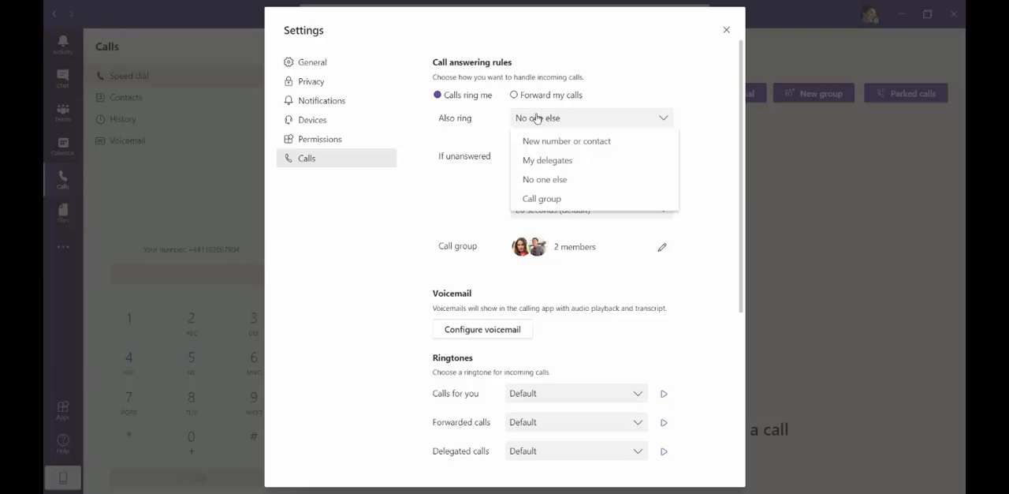
left_click(492, 130)
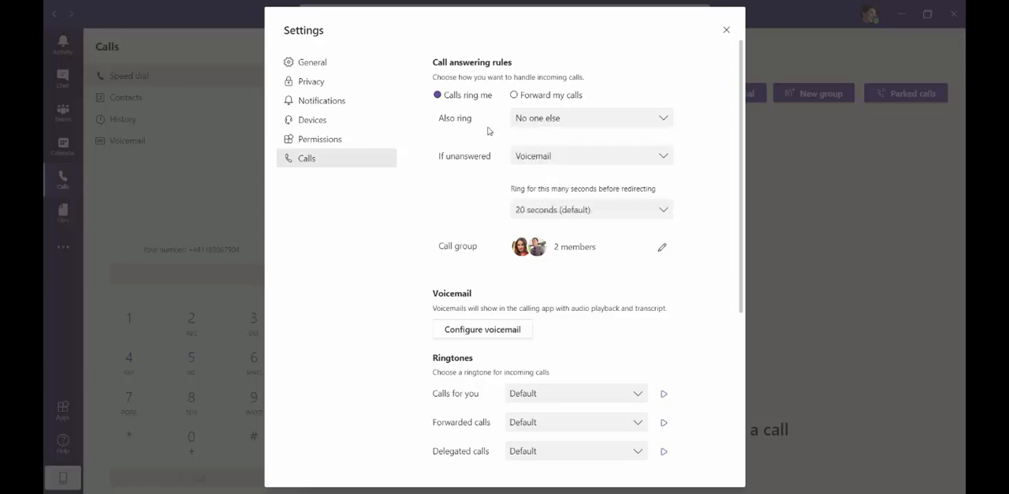
left_click(537, 155)
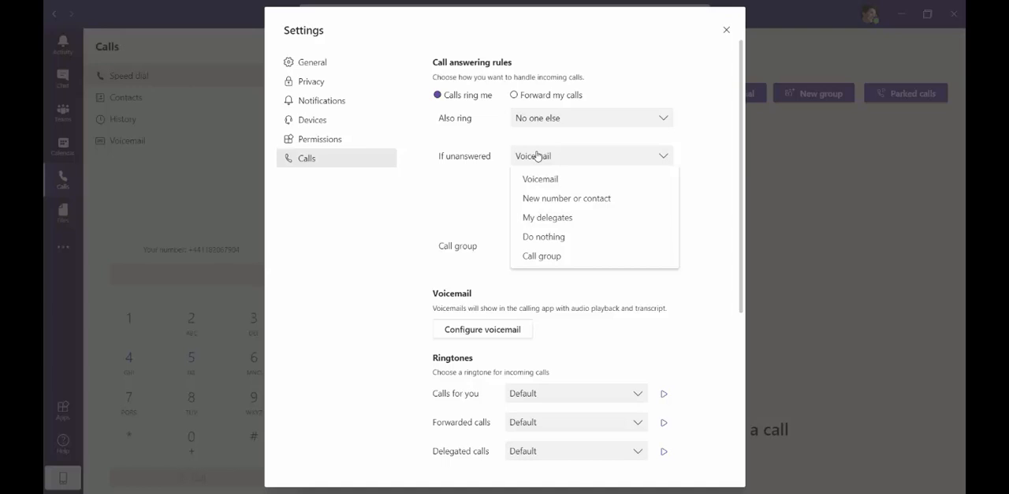
left_click(536, 155)
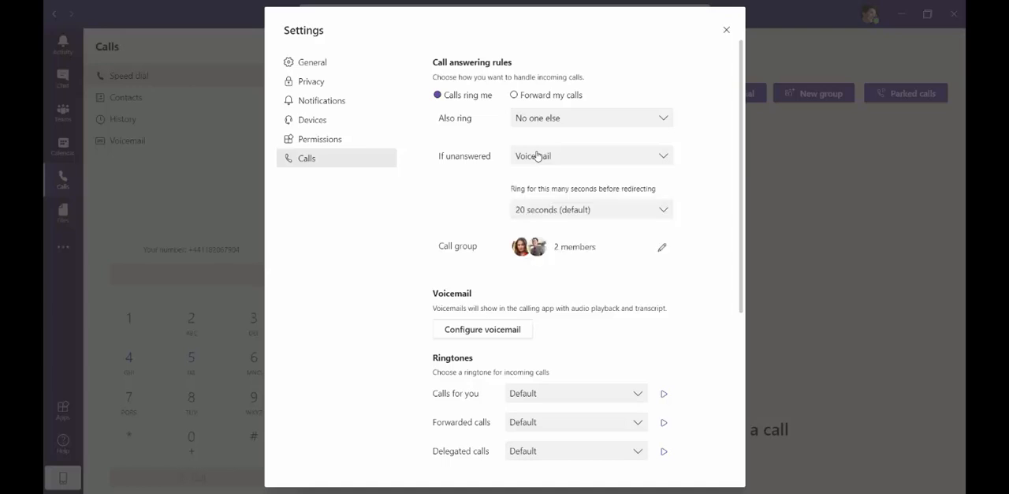
Try Forward my calls, review its forwarding destinations, and return the call answering rule to Calls ring me
left_click(516, 96)
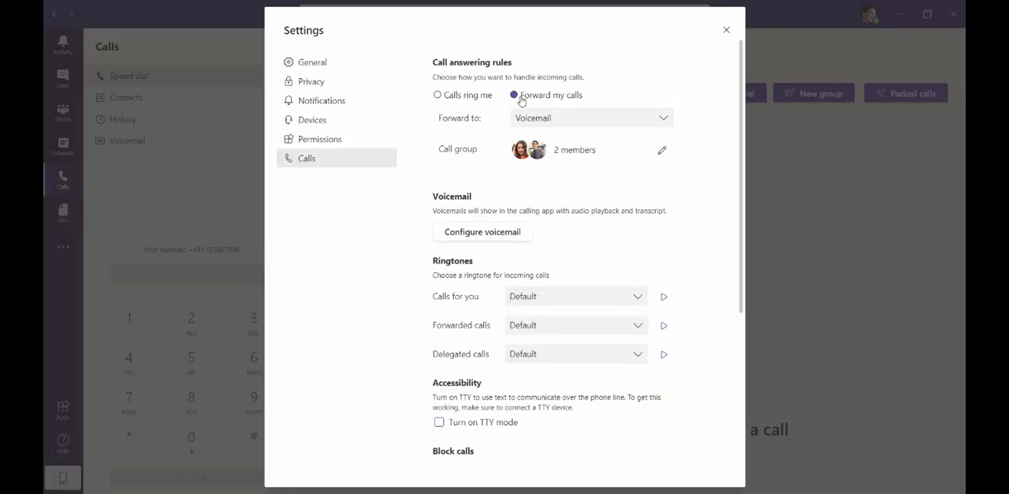
left_click(537, 118)
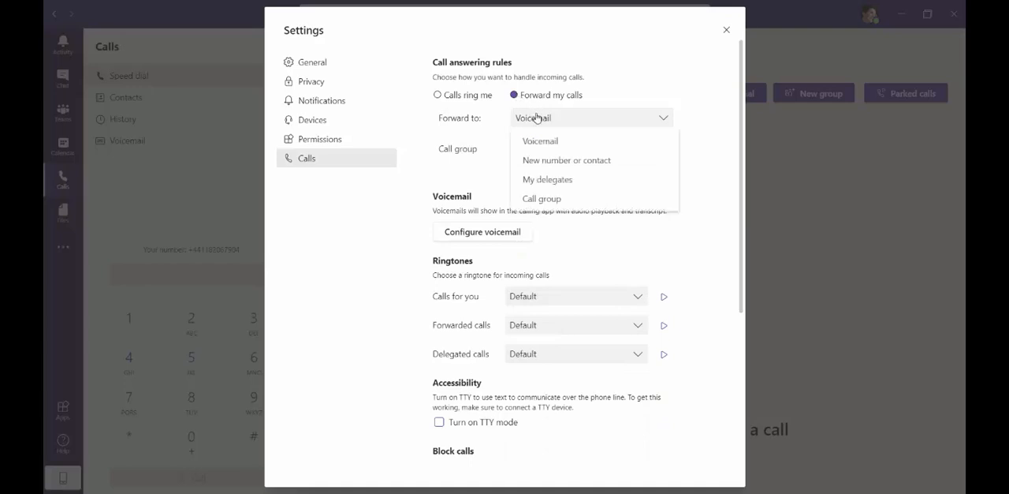
left_click(536, 118)
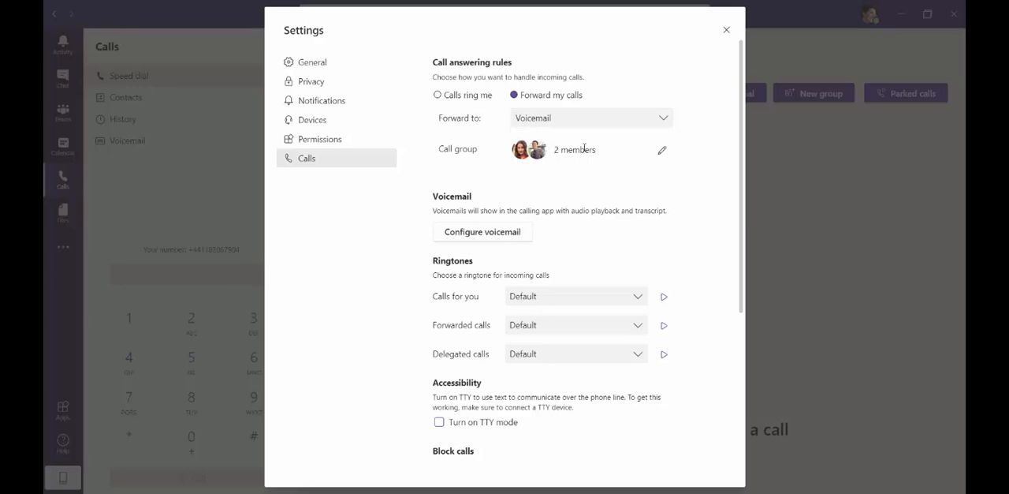
left_click(453, 95)
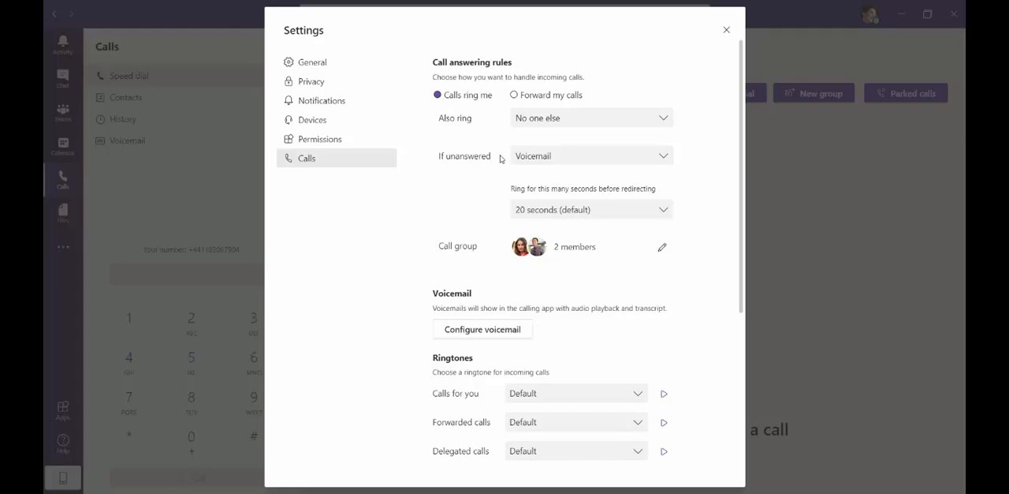
Enter "Please leave a message." as the custom text-to-speech voicemail greeting
left_click(463, 331)
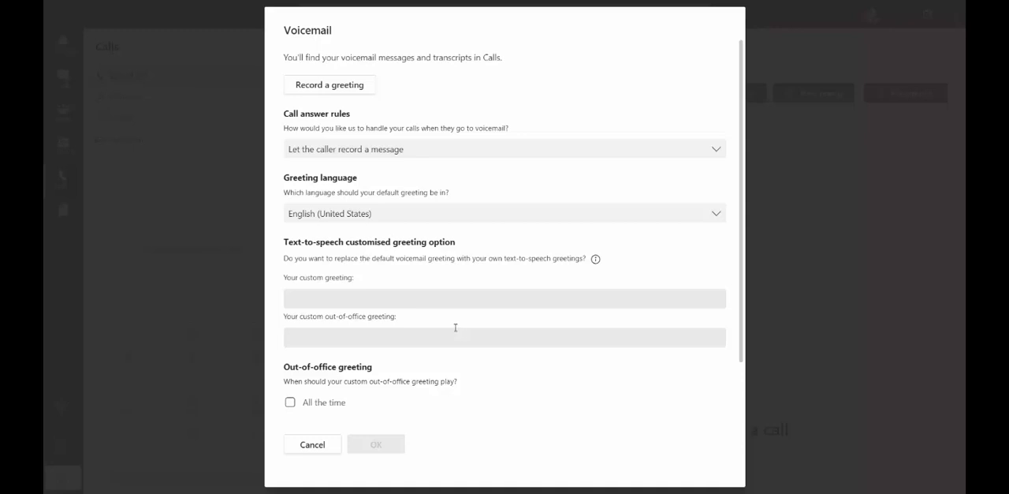
left_click(332, 298)
type("Pl")
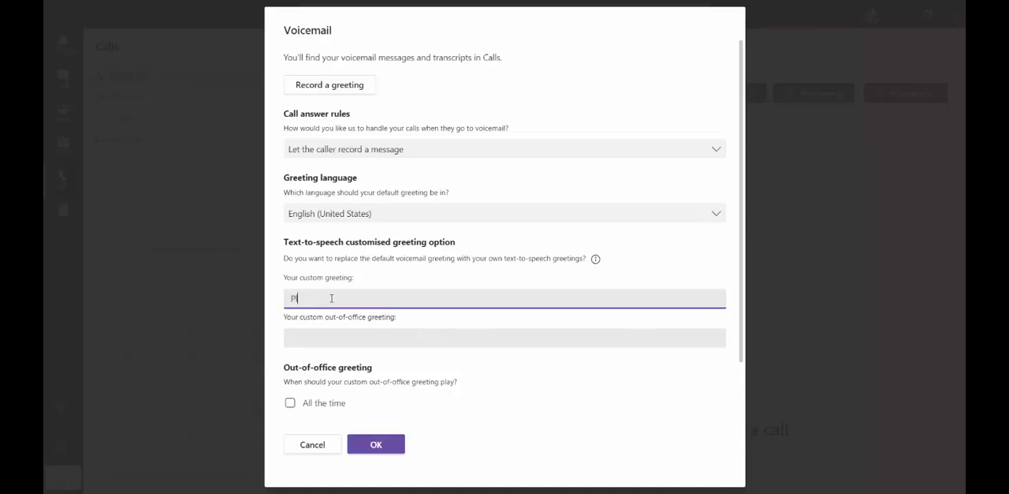
type("ease leave a message.")
scroll(334, 299, "down", 1)
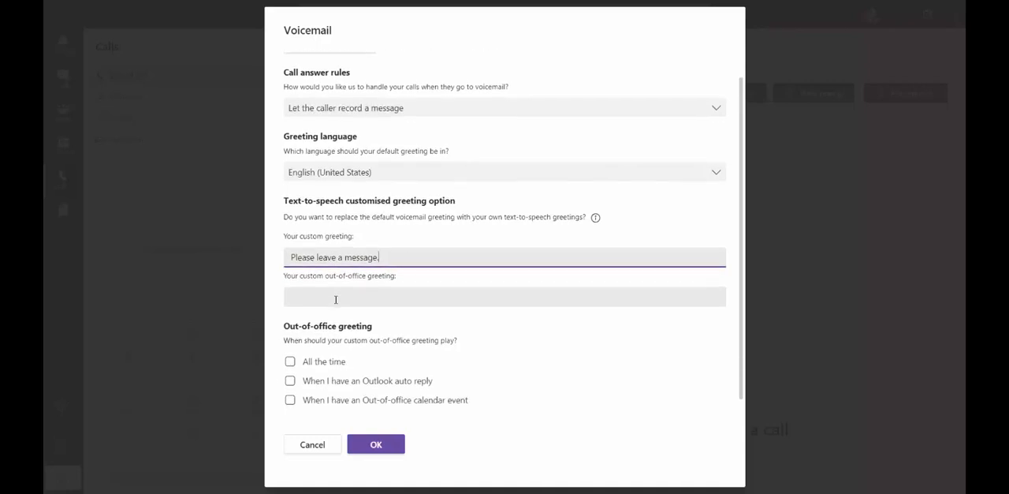
Set the voicemail greeting language to English (United Kingdom) and save the voicemail settings
left_click(406, 174)
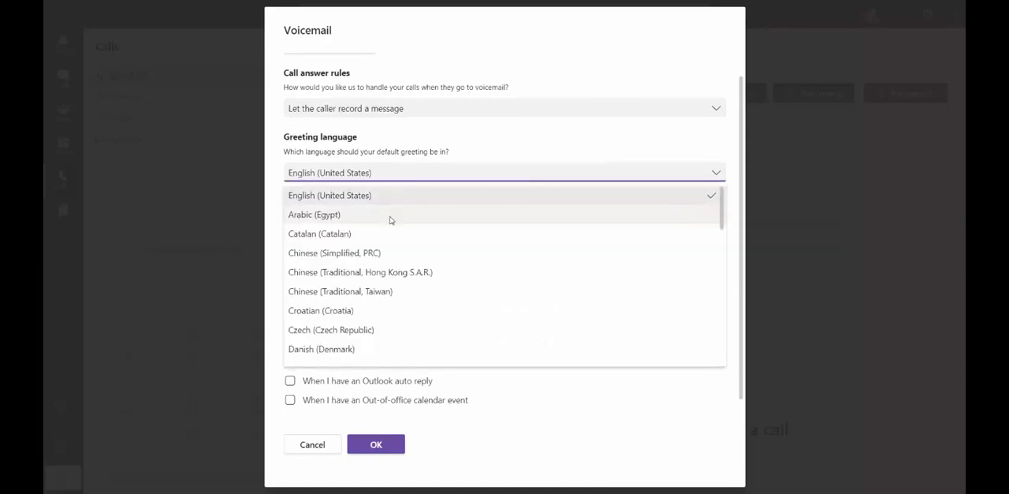
scroll(390, 218, "down", 3)
left_click(325, 323)
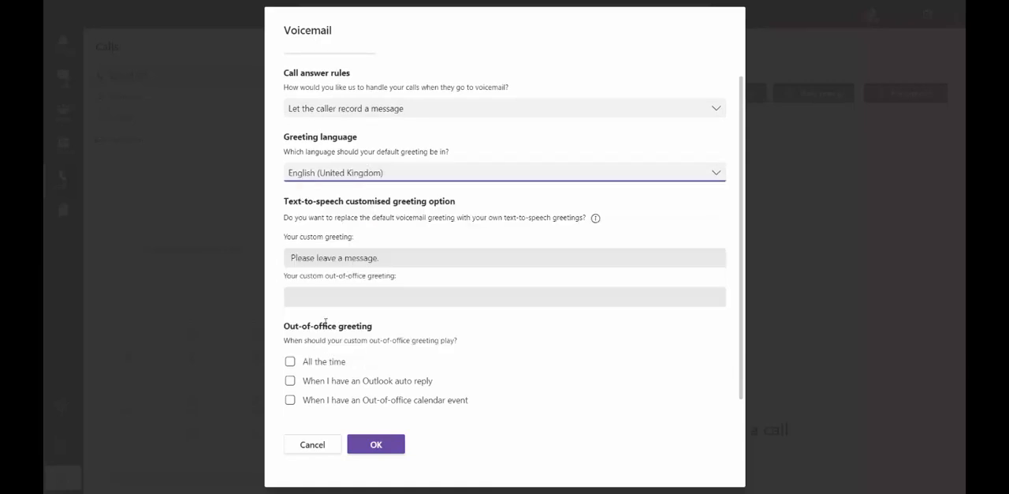
left_click(380, 443)
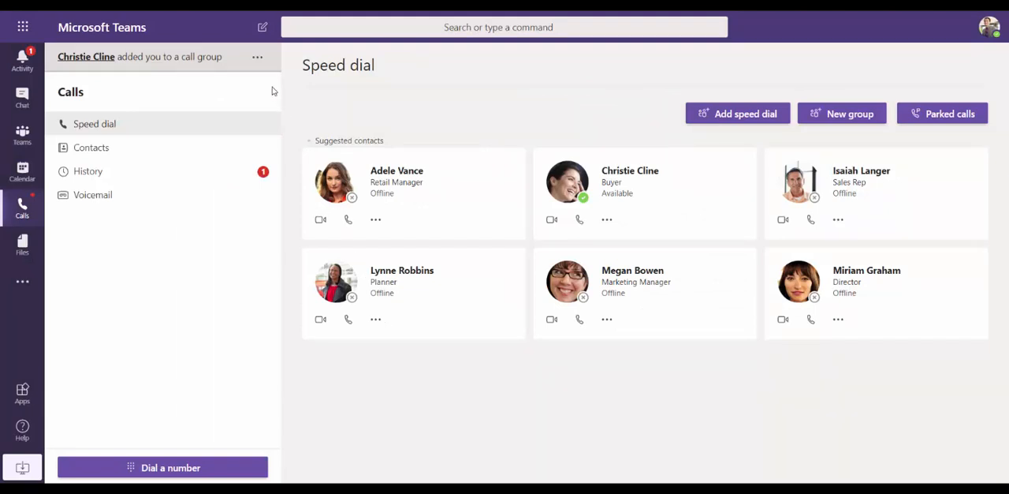
Review the call forwarding notification options for the person who added this account to a call group, keeping the current choice
left_click(257, 58)
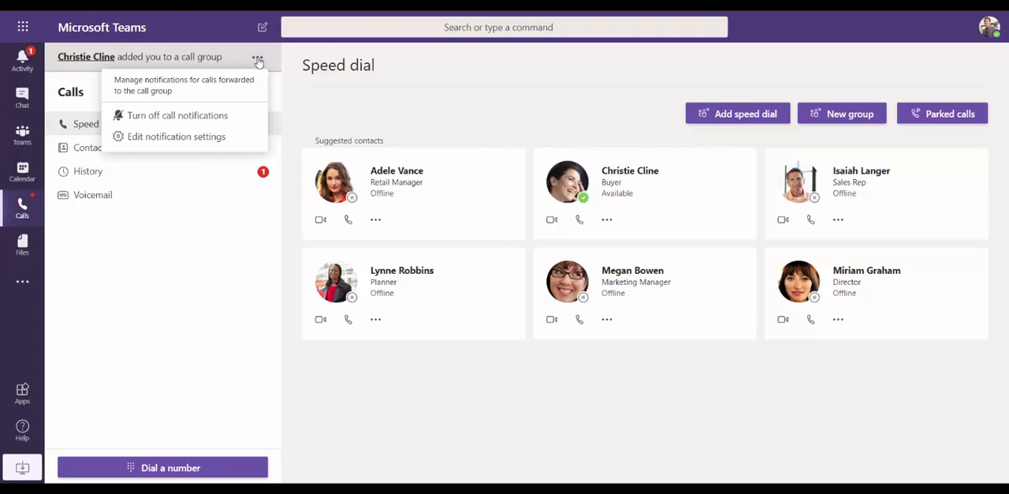
left_click(204, 138)
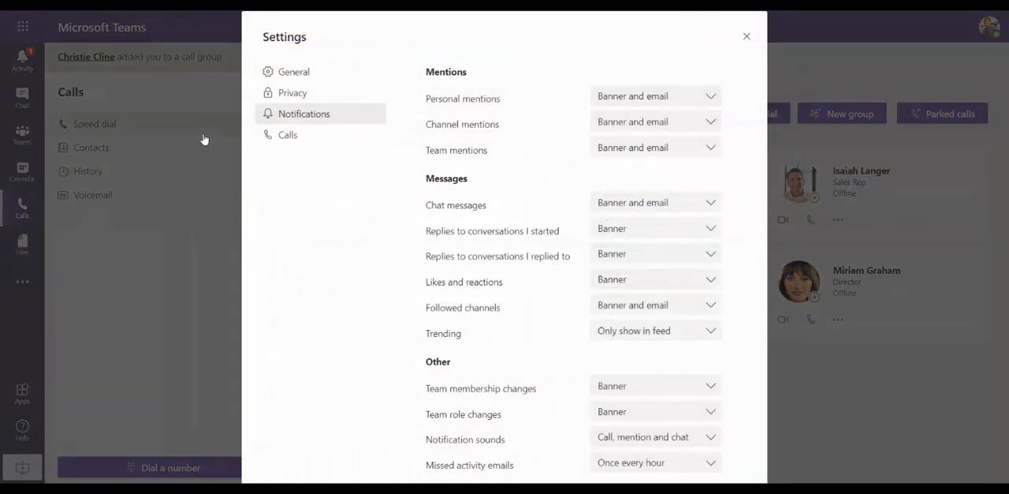
scroll(453, 203, "down", 3)
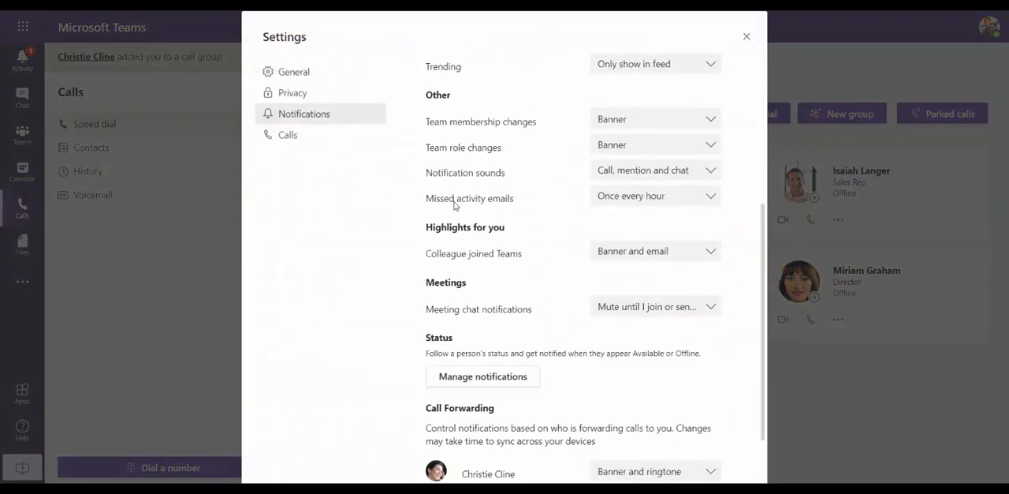
left_click(703, 471)
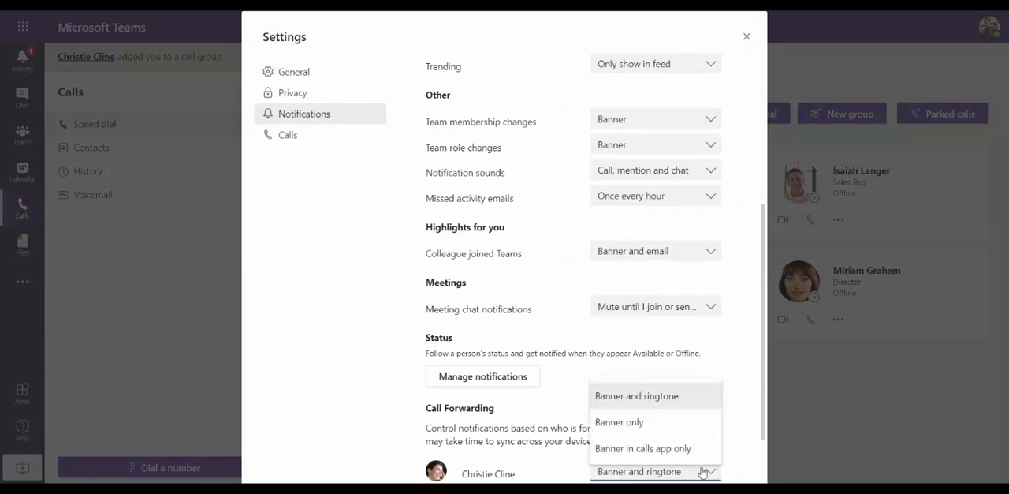
left_click(703, 470)
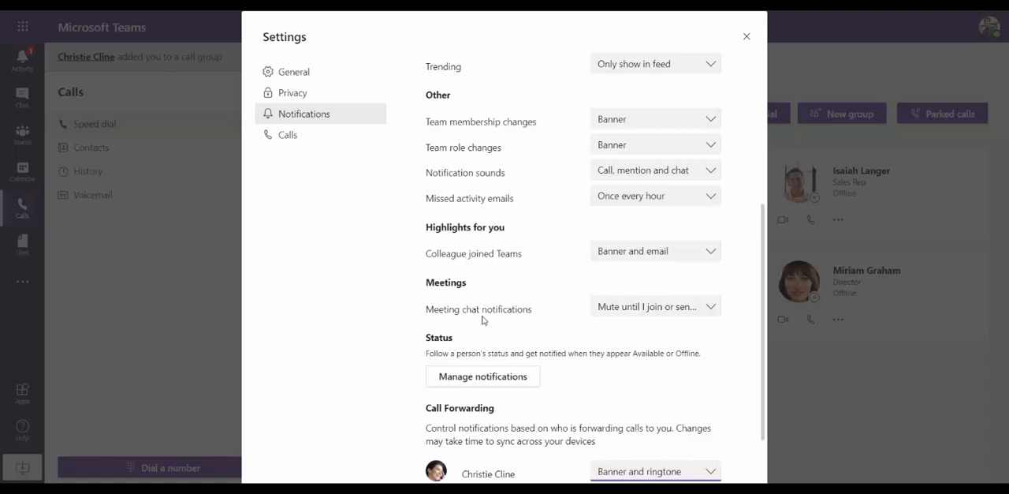
Review the permissions offered when adding a colleague as a delegate, and leave the settings without adding anyone
left_click(284, 74)
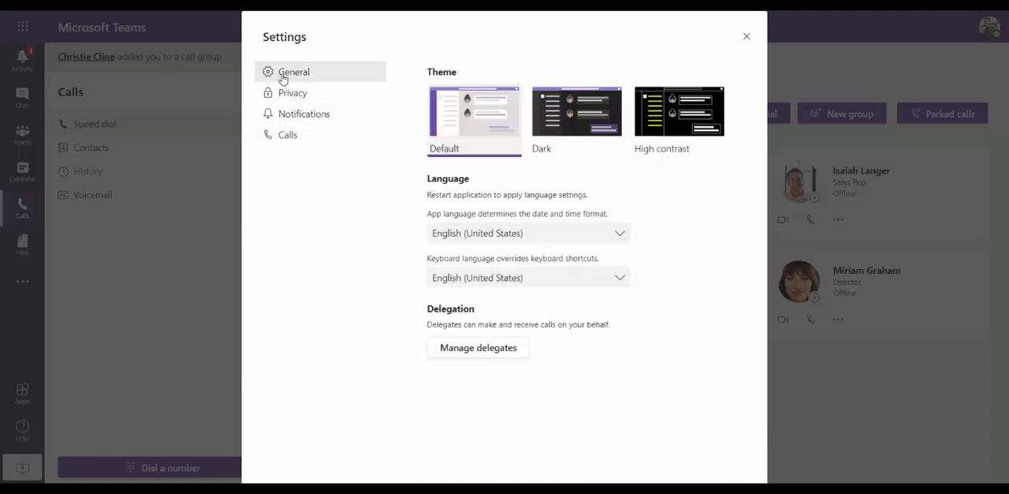
left_click(502, 352)
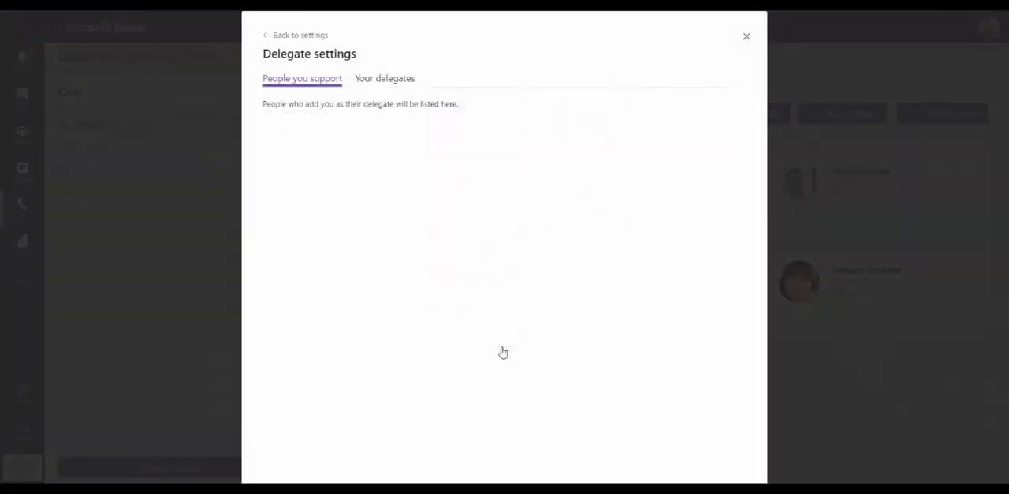
left_click(385, 80)
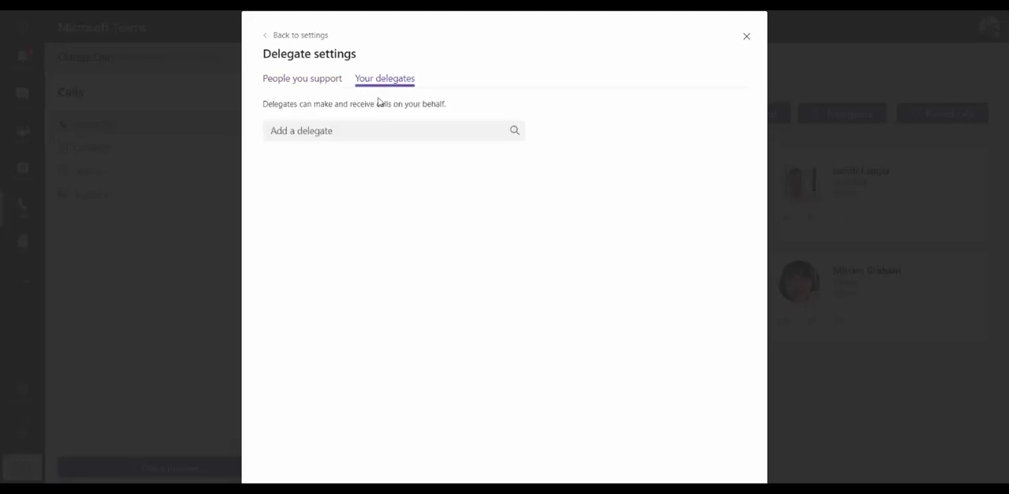
left_click(367, 130)
type("adel")
left_click(367, 162)
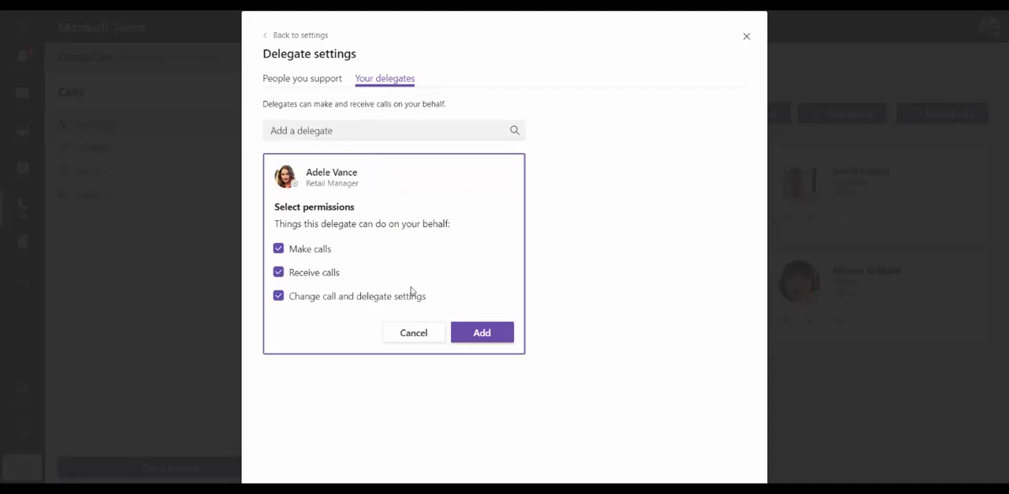
left_click(433, 341)
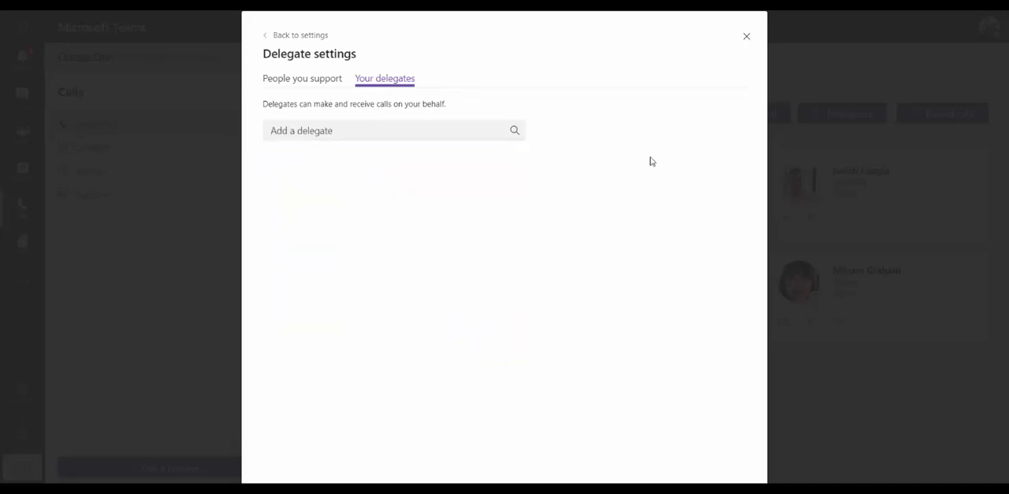
left_click(747, 36)
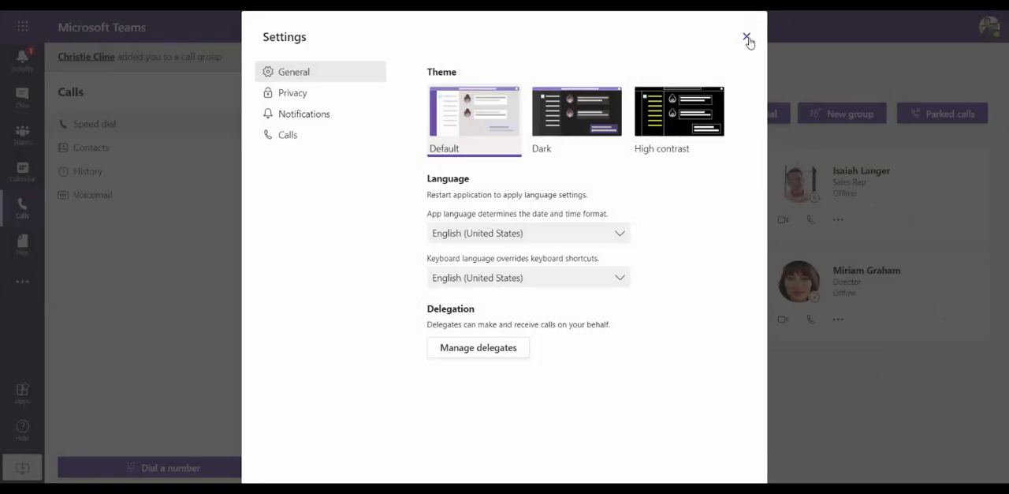
left_click(747, 37)
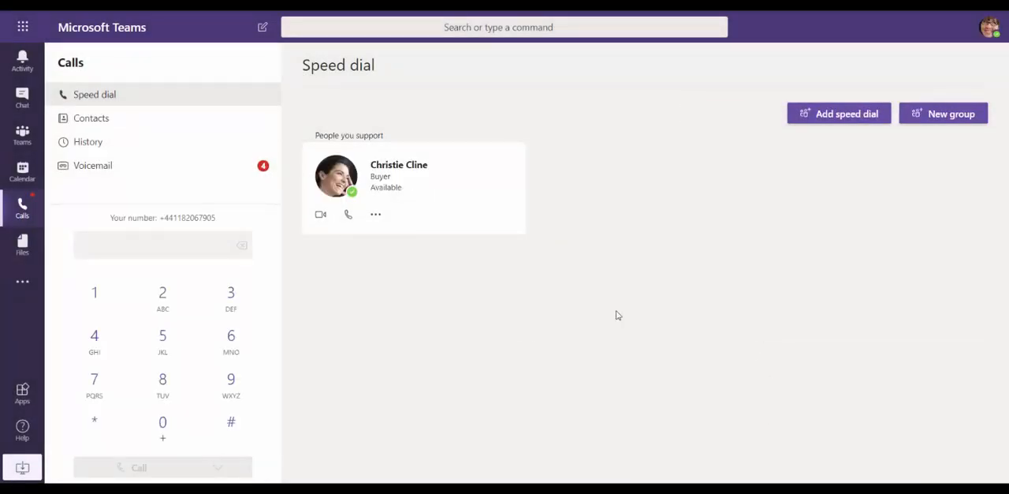
Enter the phone number on the dial pad and show the choices for calling as oneself or on behalf of the supported person
left_click(196, 244)
key("ctrl+v")
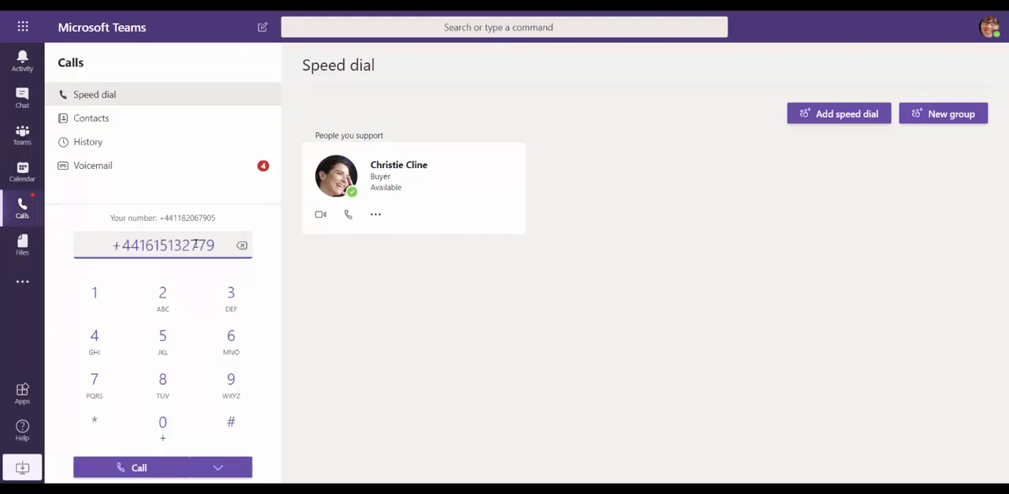
left_click(227, 463)
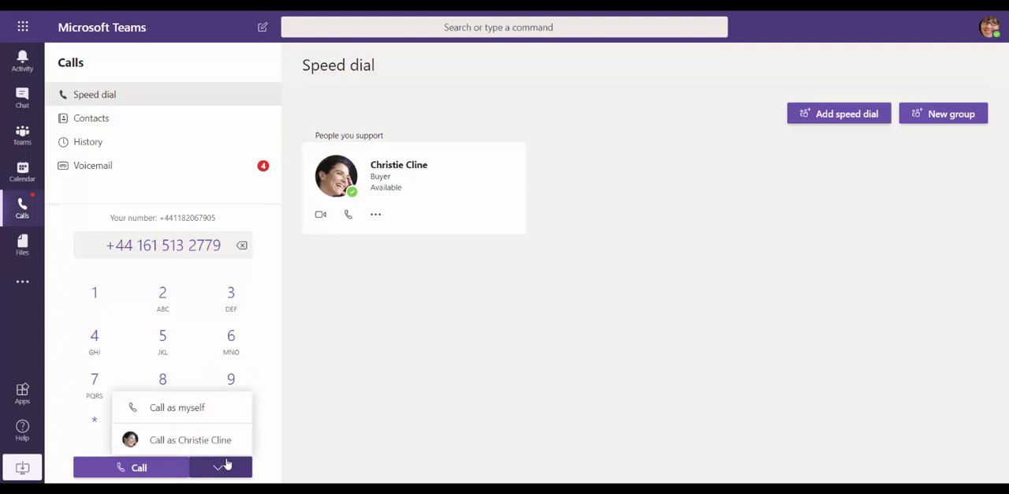